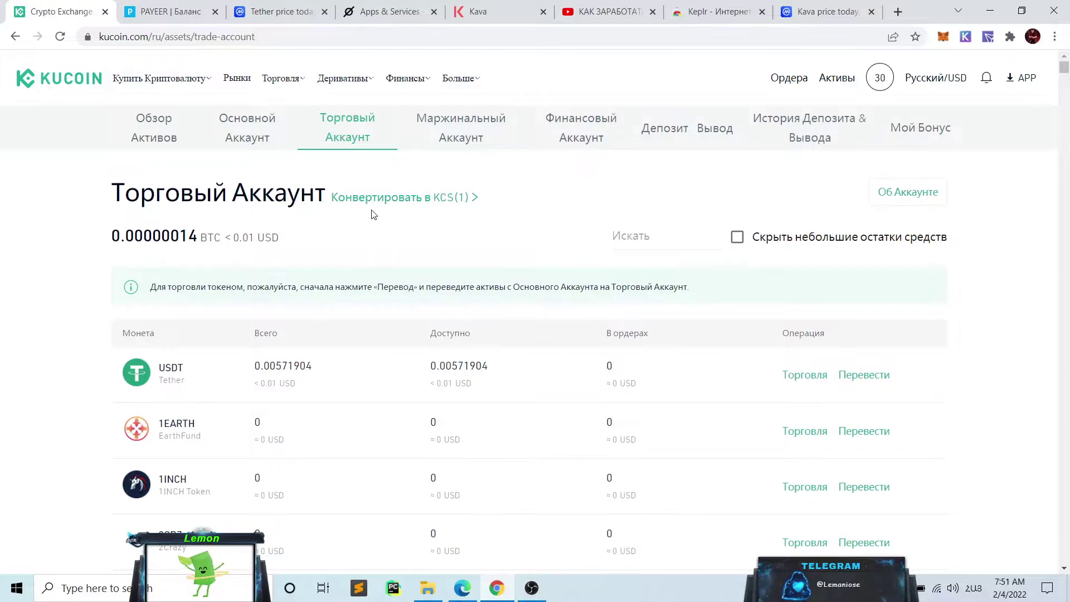
Step: Look over the Tether price page, the Payeer balance page and the YouTube channel's video list
left_click(278, 22)
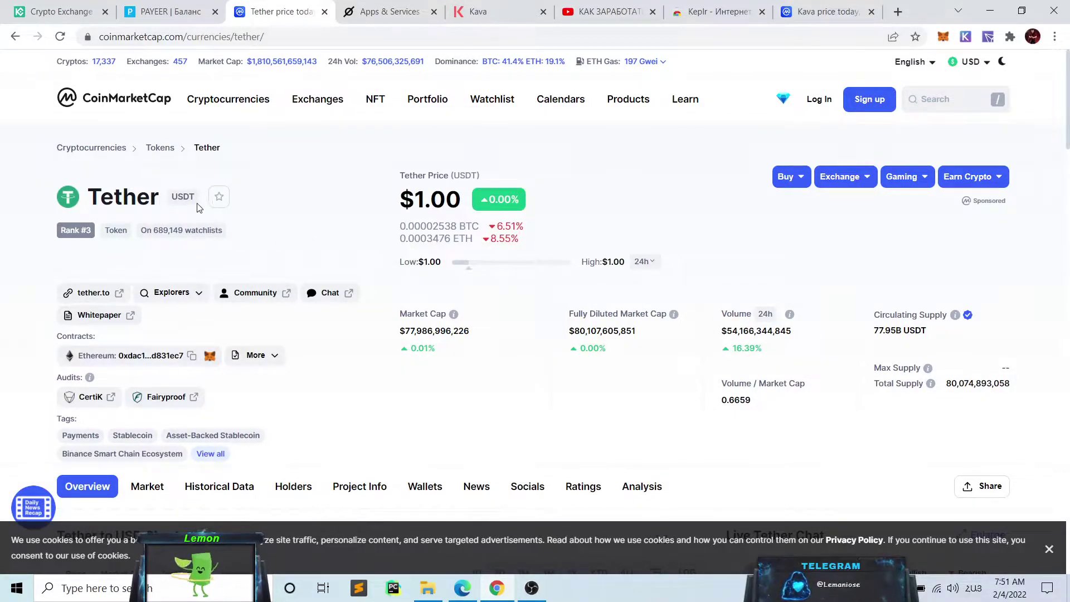
left_click(167, 12)
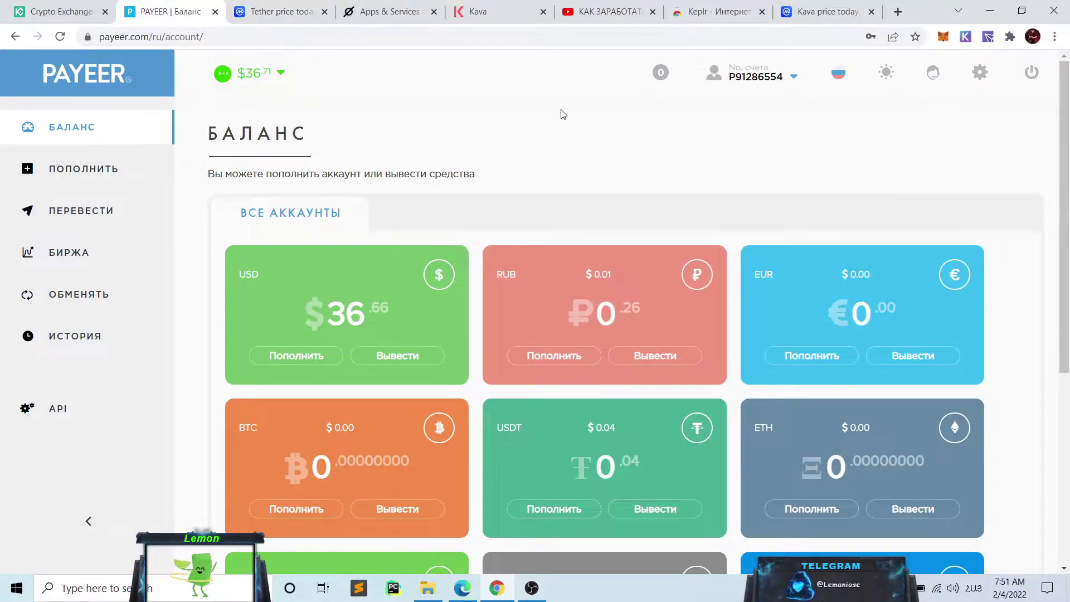
left_click(608, 12)
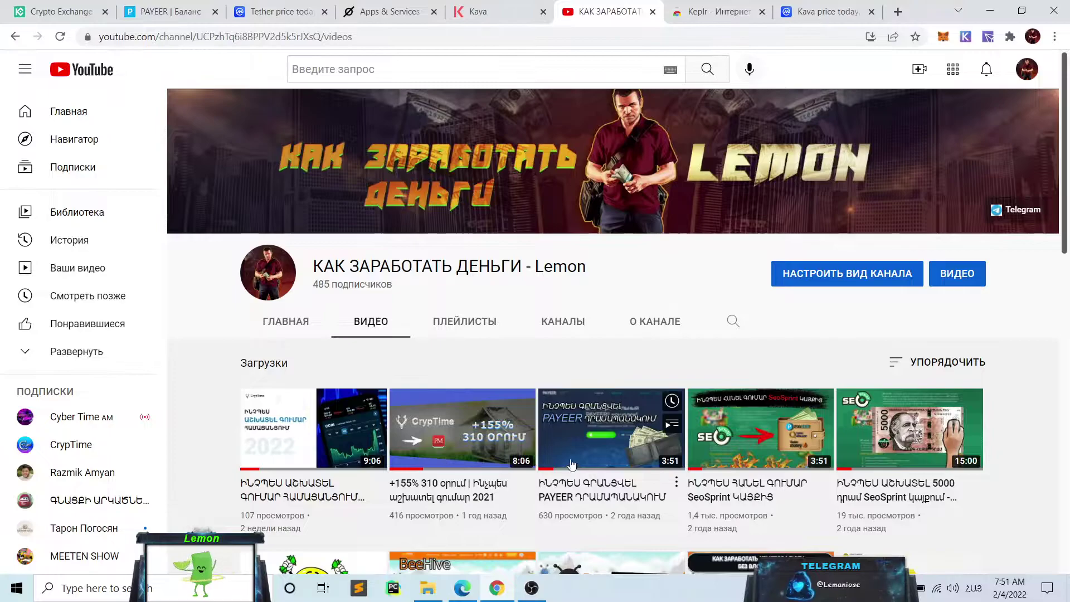
Step: Prepare a Payeer exchange of 50 USD from the USD balance to the USDT balance, then return to the account balances
left_click(168, 11)
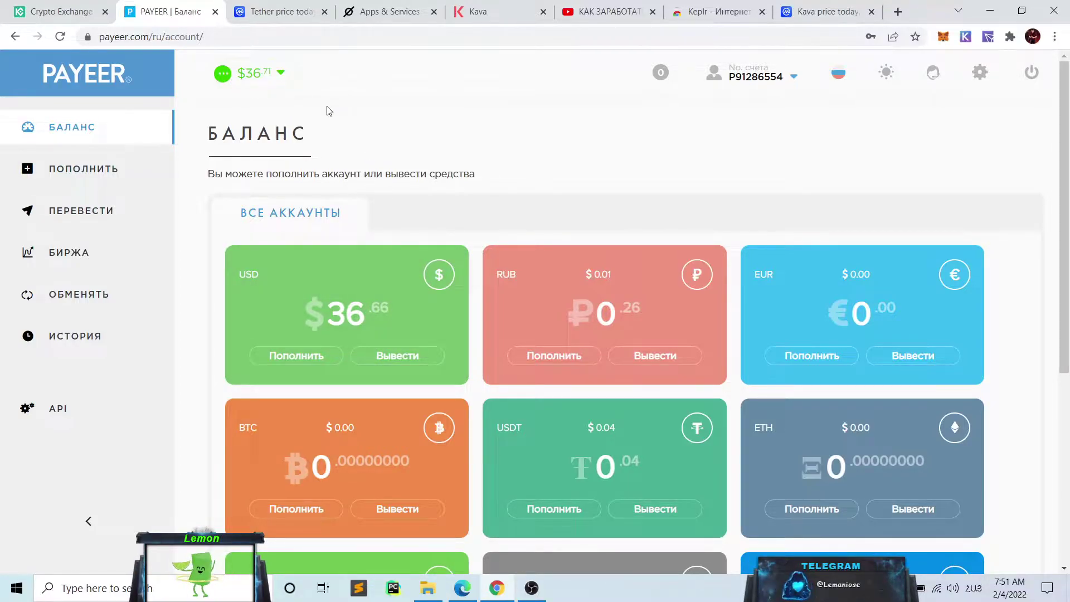
left_click(86, 303)
left_click(419, 232)
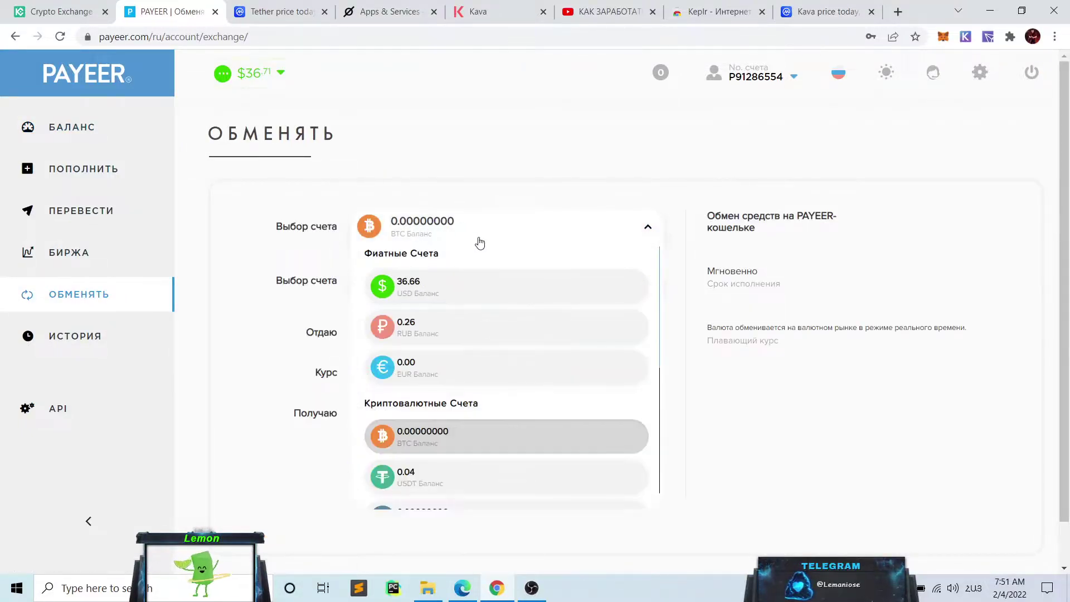
left_click(424, 285)
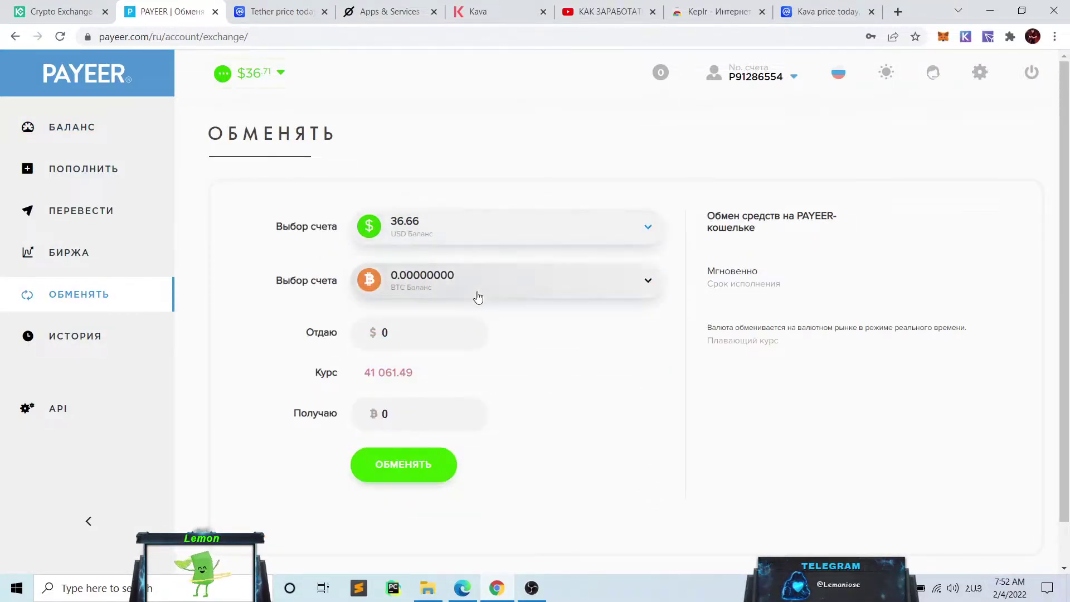
left_click(477, 299)
scroll(501, 345, "down", 2)
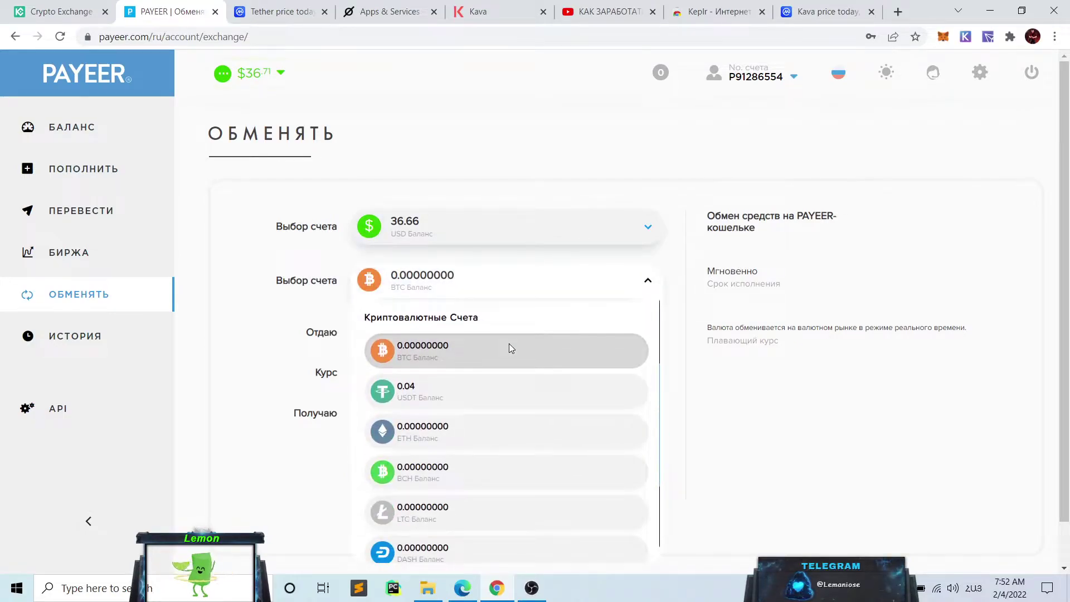
left_click(486, 393)
left_click(331, 318)
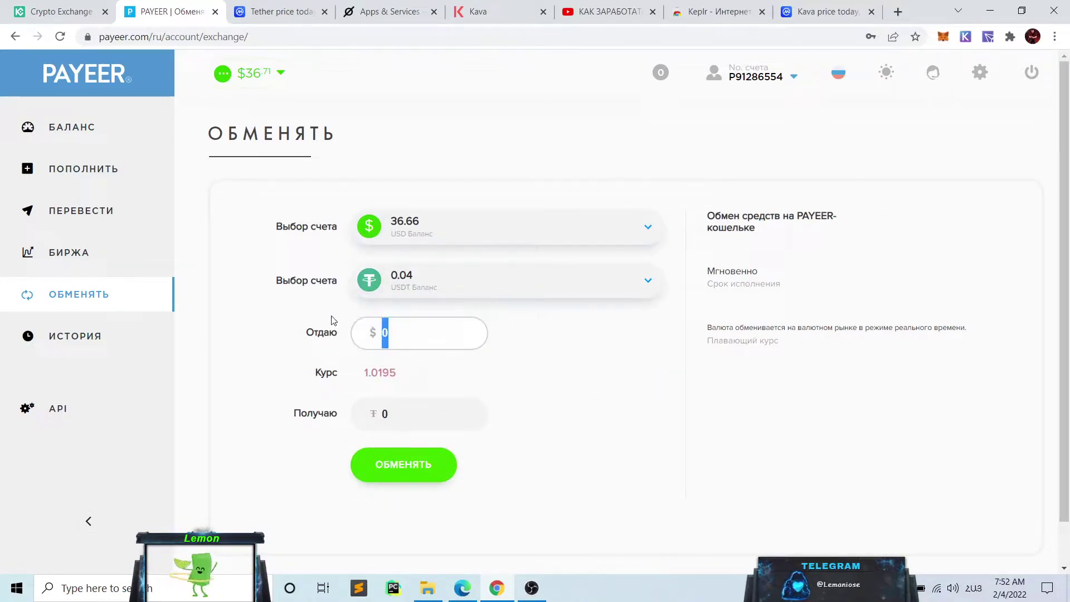
type("5")
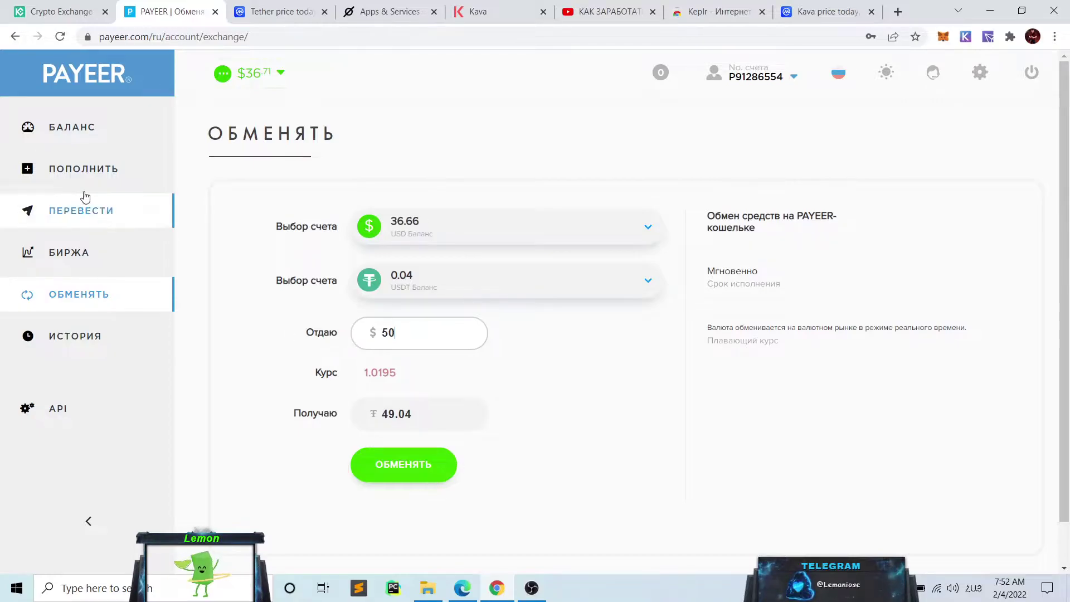
left_click(77, 132)
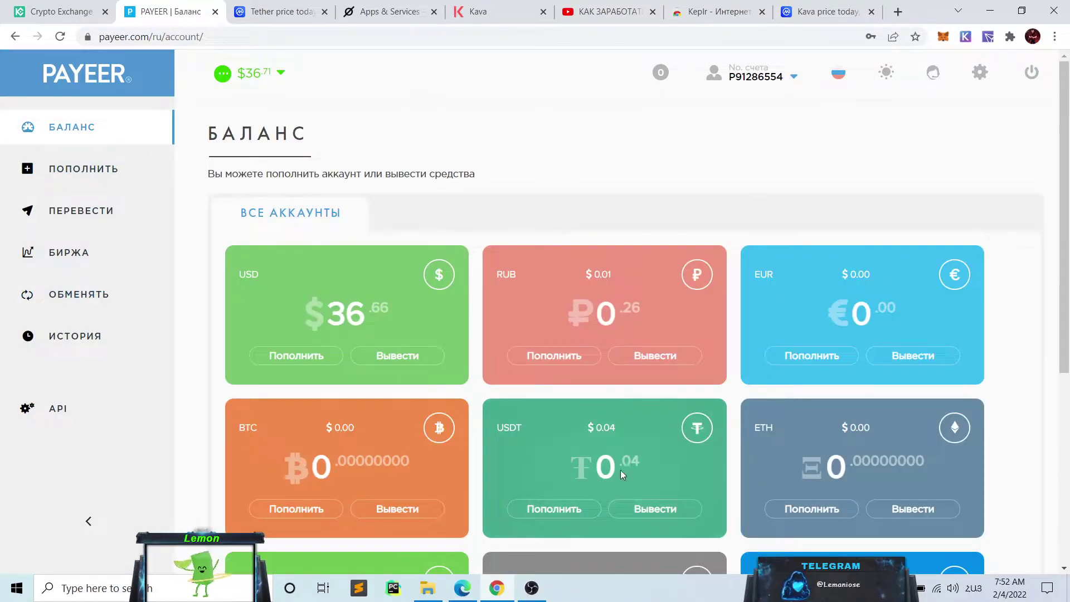
Step: Switch to Edge, examine the KuCoin registration form in scale_1200.webp, and return to the KuCoin page in Chrome
left_click(56, 12)
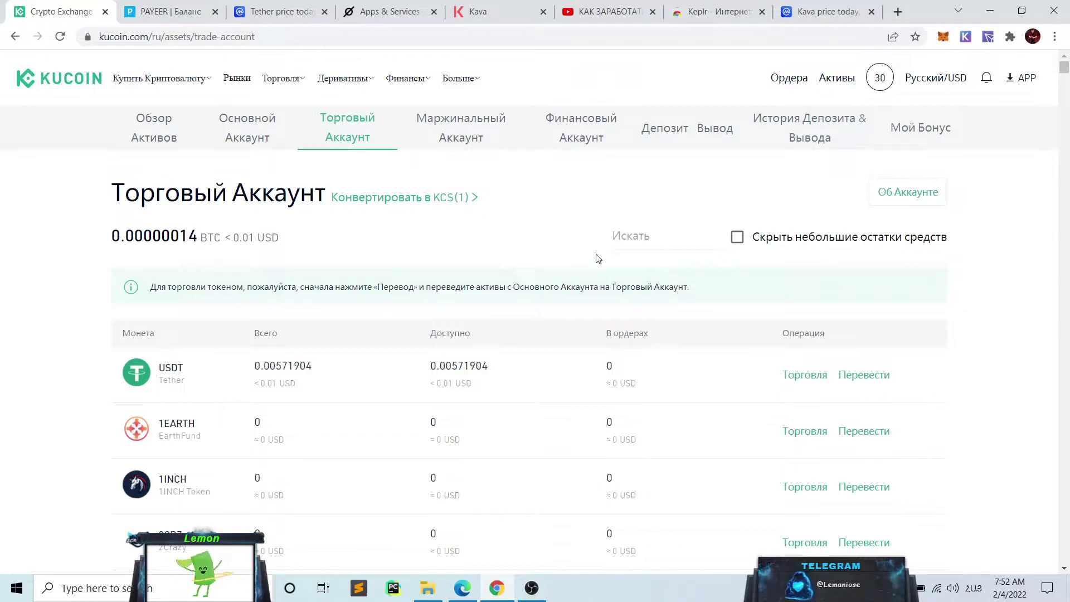
left_click(477, 589)
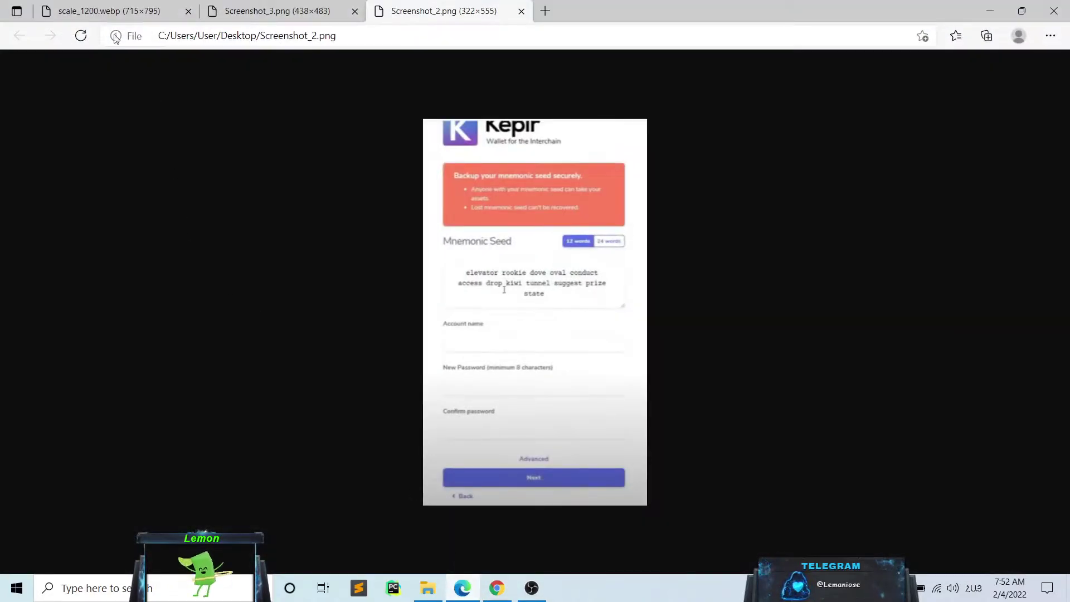
left_click(134, 11)
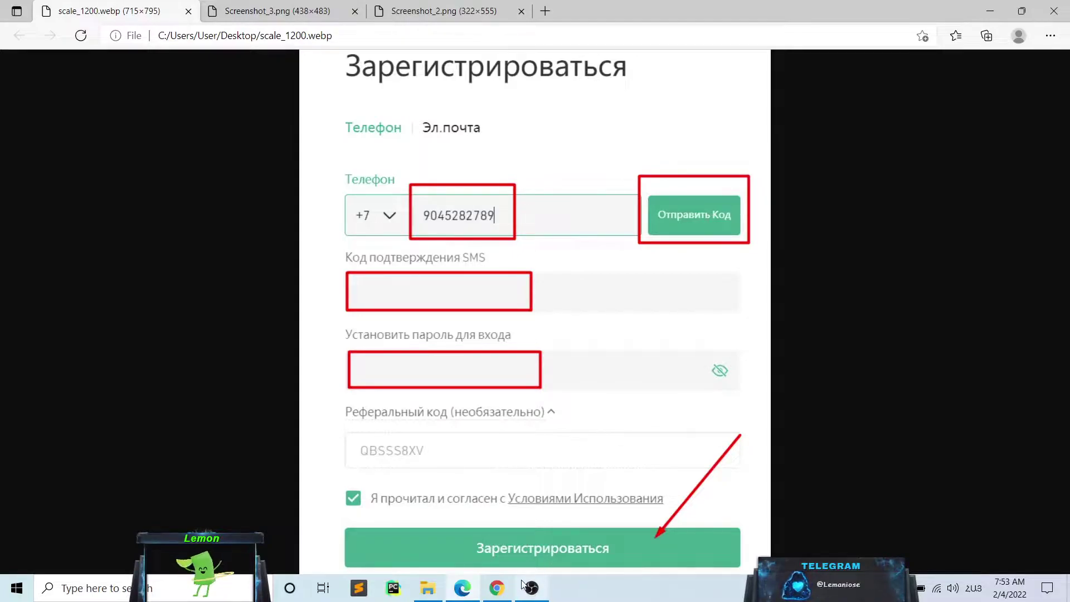
left_click(500, 590)
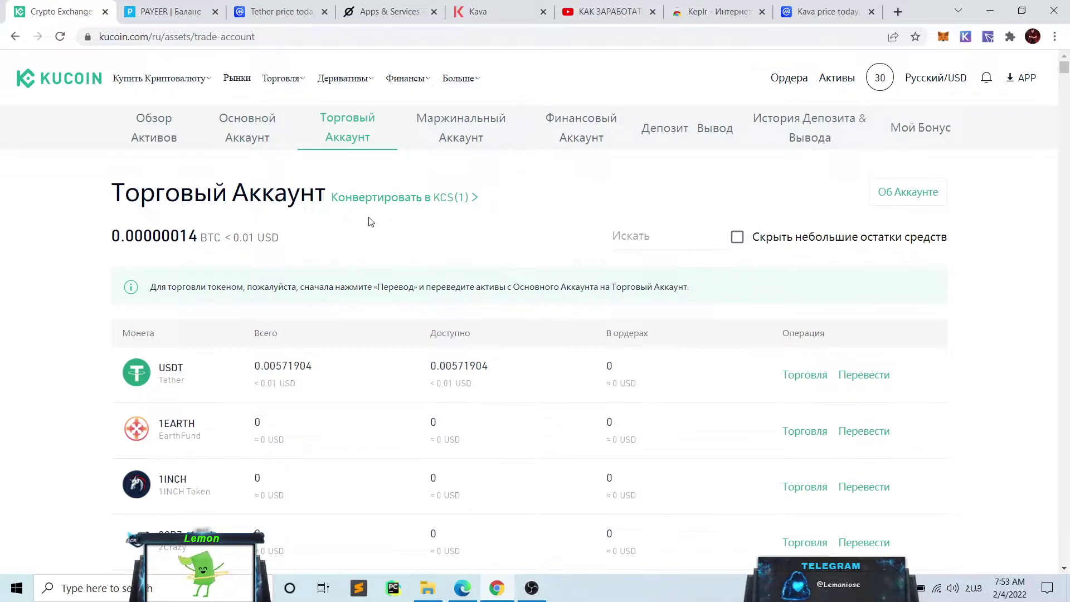
Step: Search KuCoin's main account for the coin usdt
left_click(265, 140)
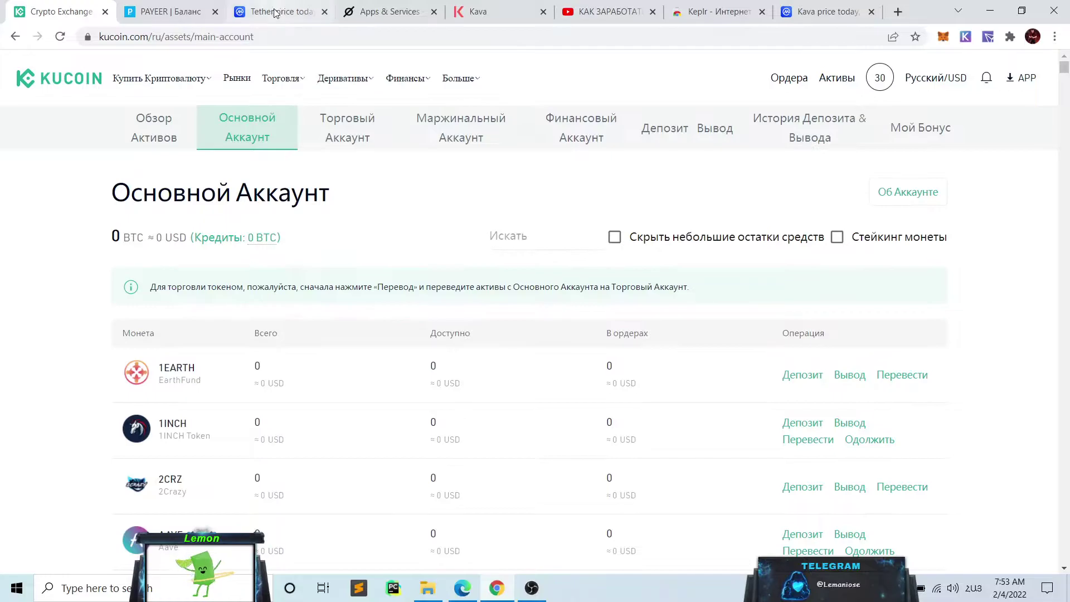
left_click(175, 12)
left_click(62, 12)
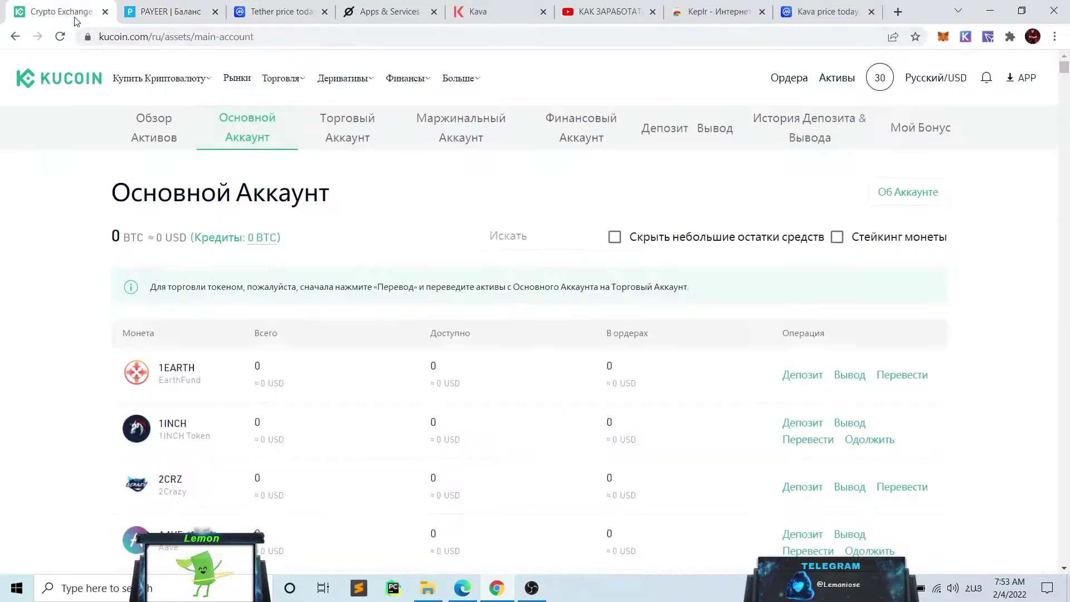
left_click(514, 237)
type("usdt")
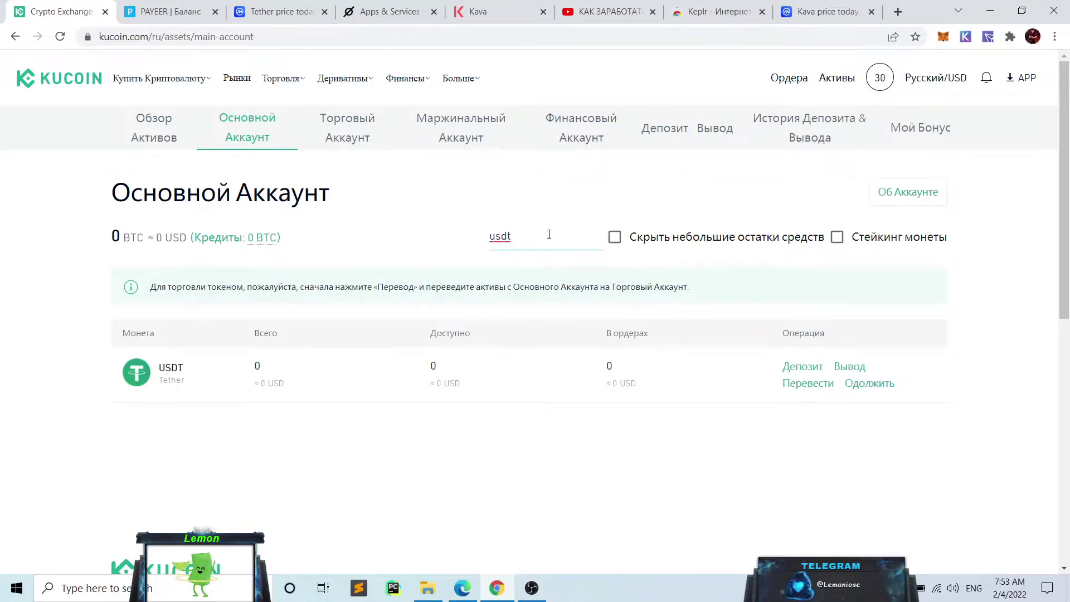
Step: Open the USDT deposit, choose the TRX Tron (TRC20) network and copy the Tether wallet address
left_click(802, 366)
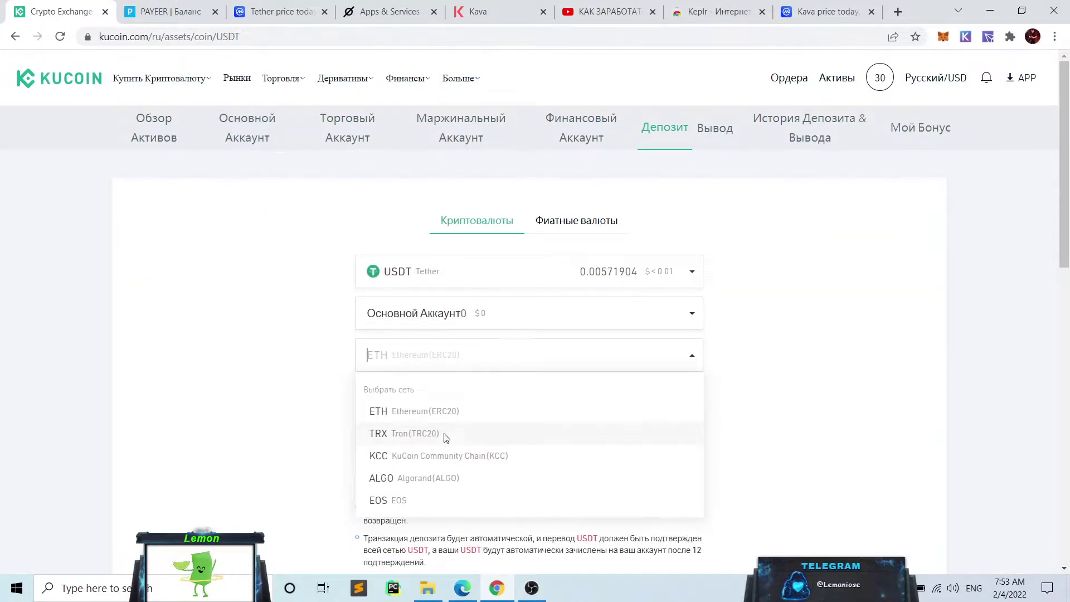
left_click(445, 438)
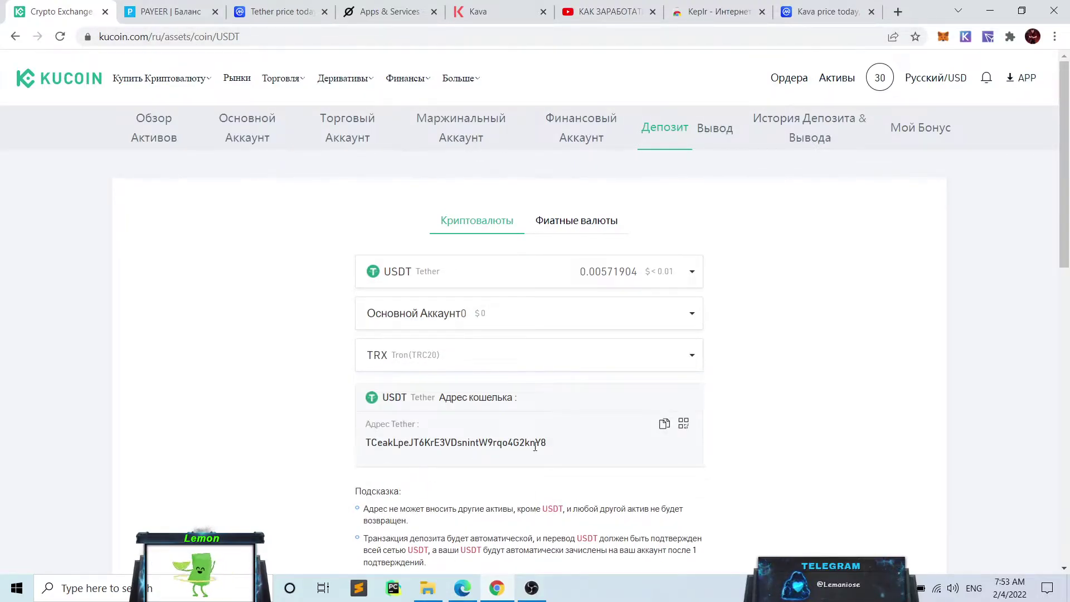
left_click(665, 423)
Step: Start a Payeer transfer with Tether as the payment system and paste the copied deposit address as the recipient
left_click(162, 11)
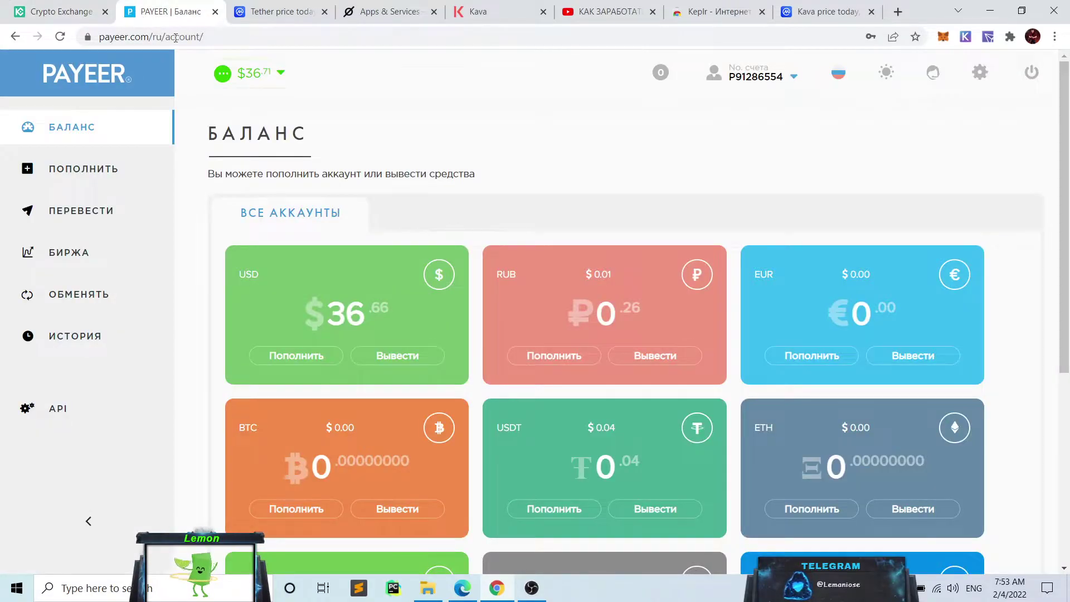
left_click(173, 219)
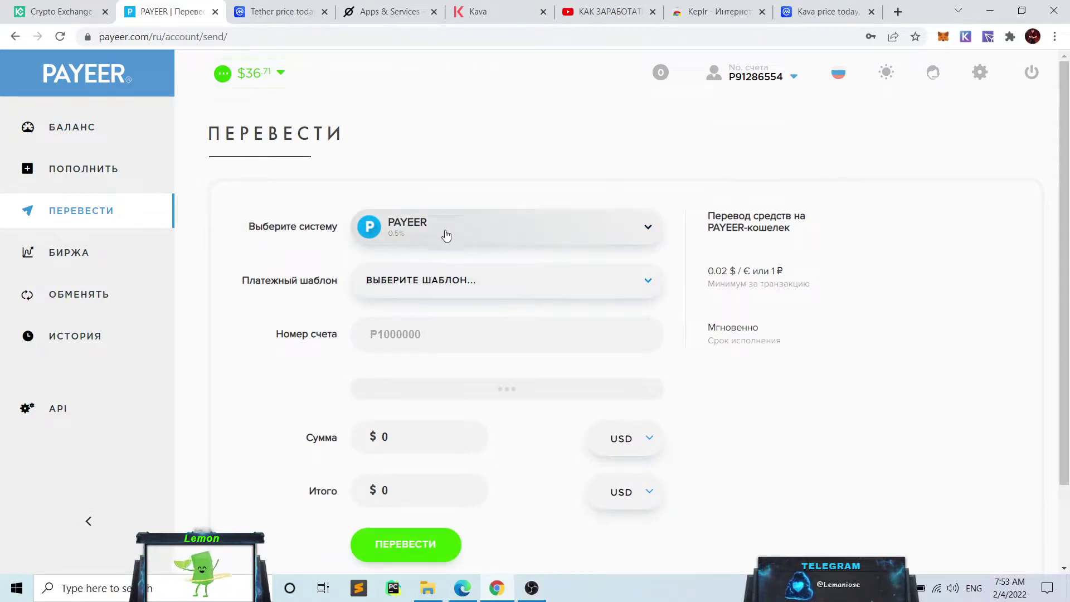
left_click(478, 221)
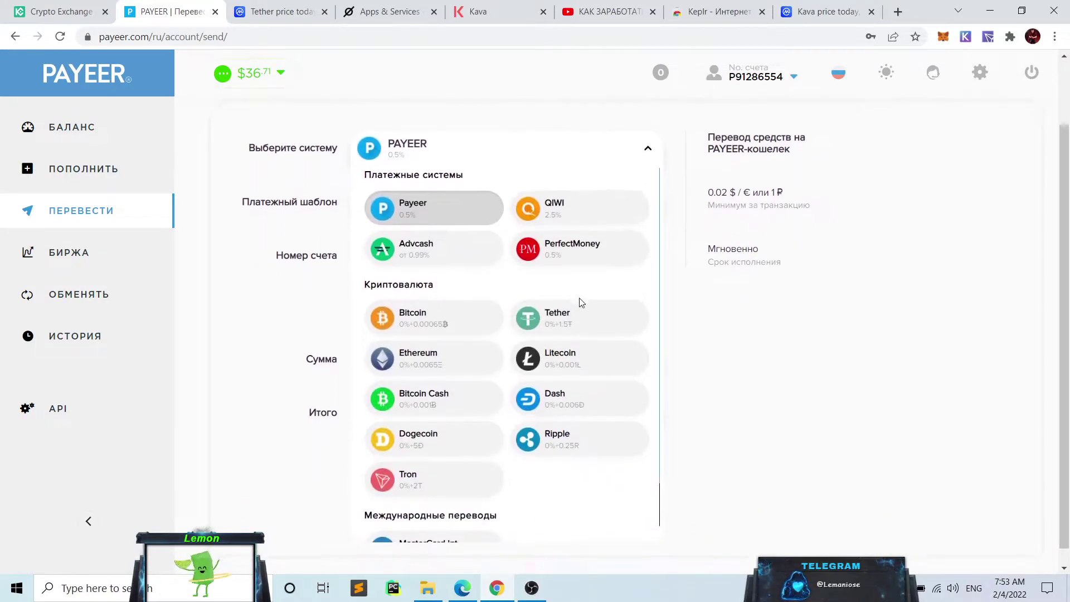
left_click(577, 313)
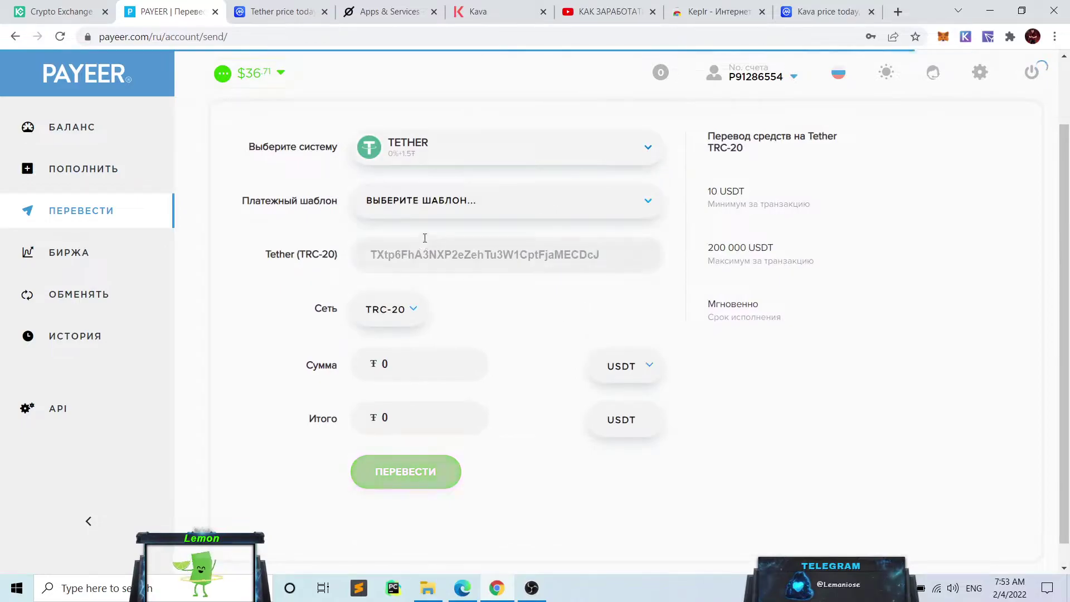
right_click(455, 254)
left_click(484, 368)
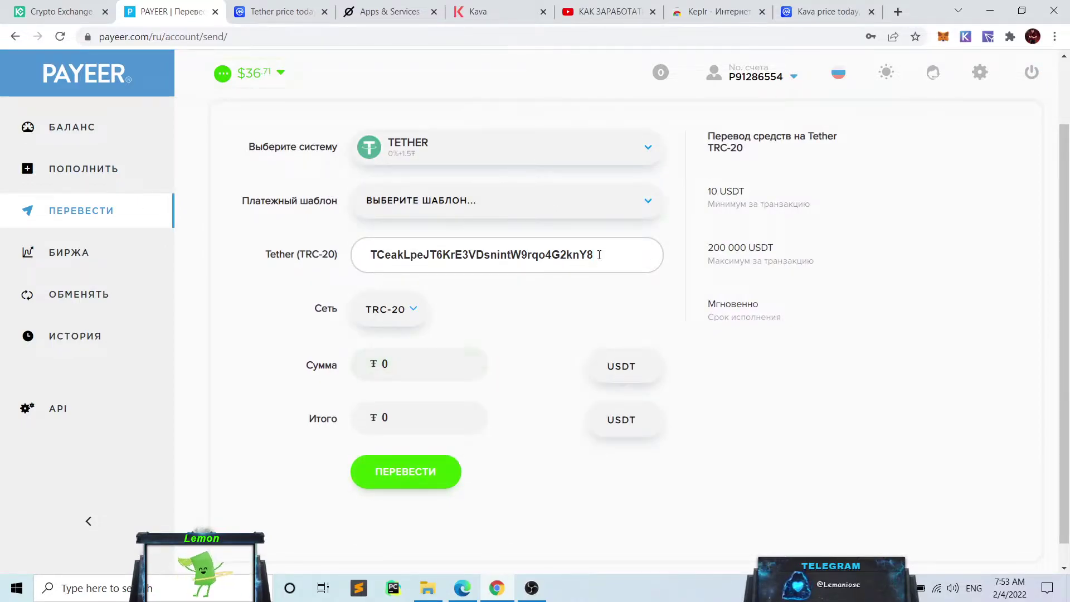
Step: Compare the TRC-20 network setting with the KuCoin deposit page and set the Payeer transfer amount to 50 USDT
left_click(412, 311)
left_click(412, 311)
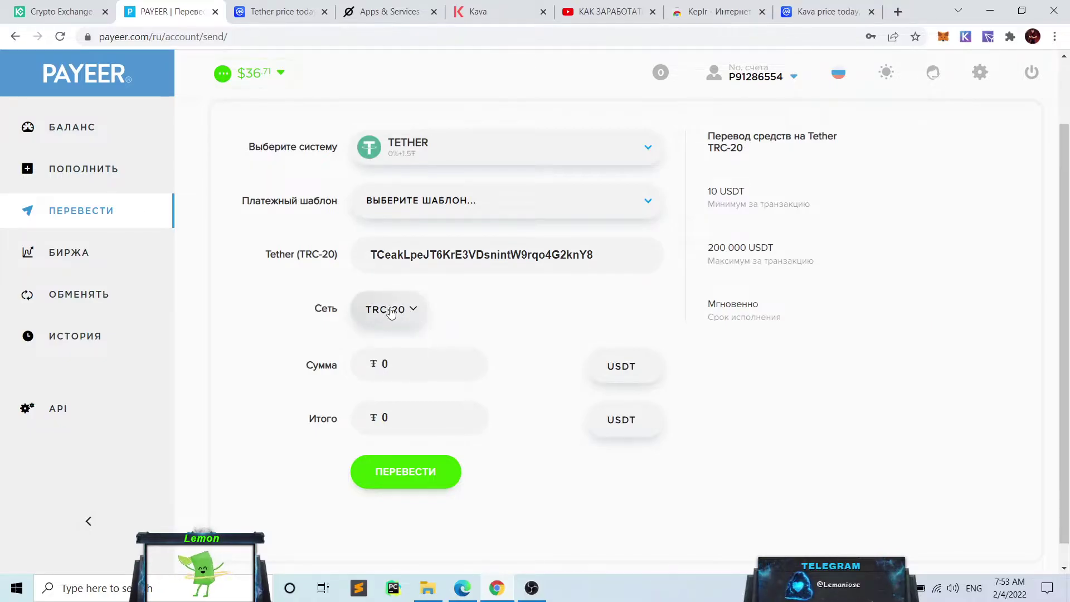
left_click(68, 16)
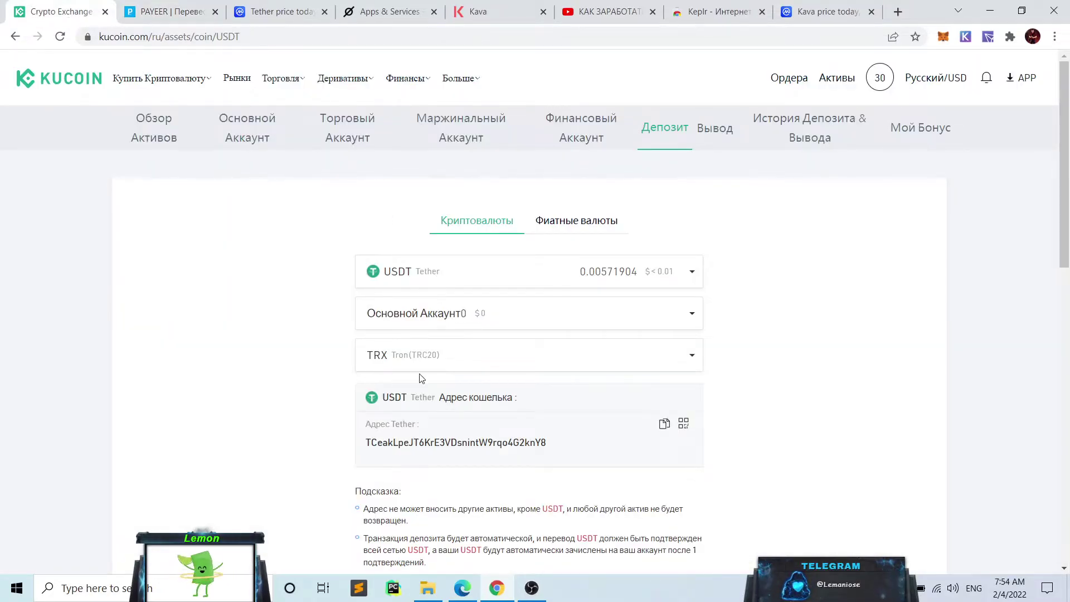
left_click(164, 11)
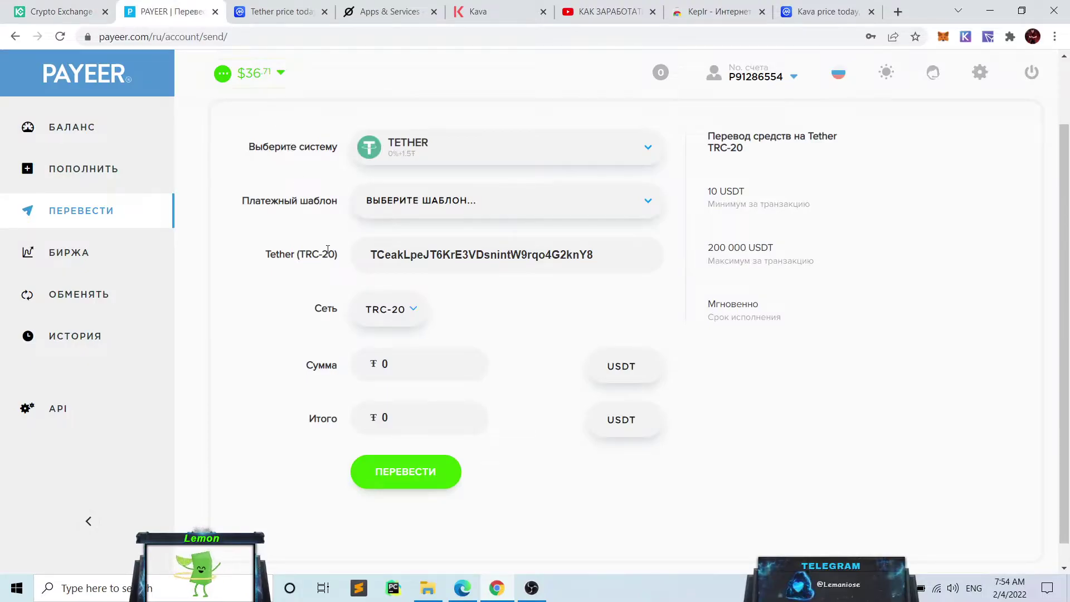
left_click(471, 380)
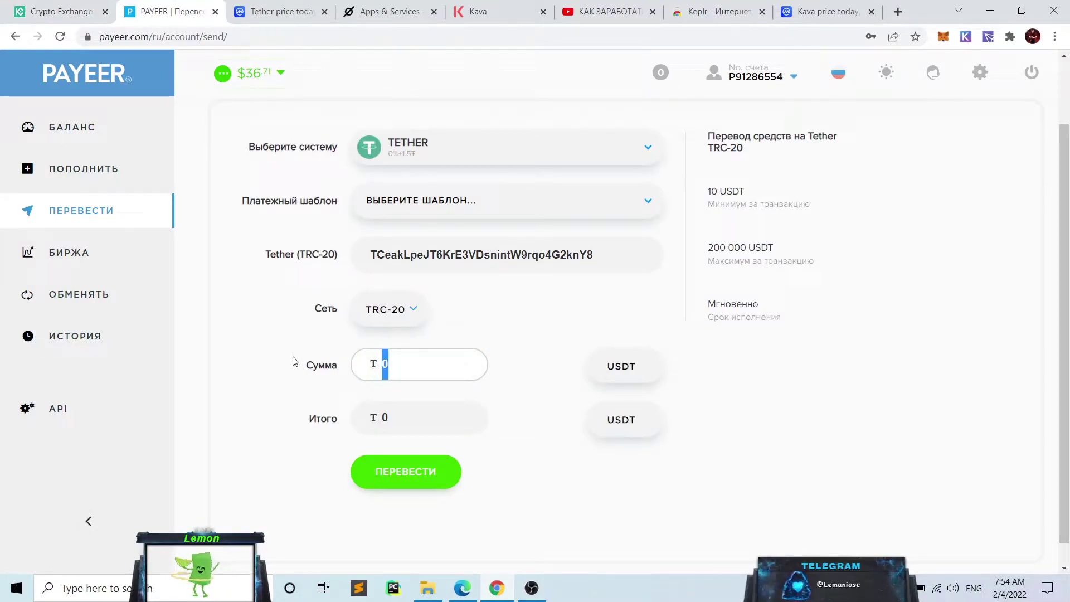
type("50")
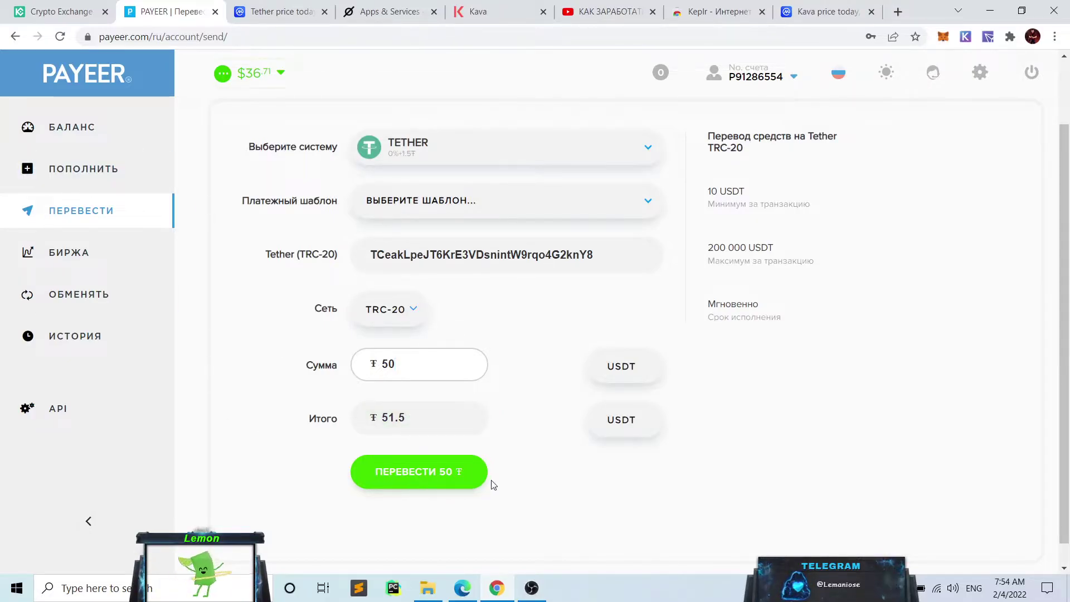
Step: Go back to KuCoin's main account and search its coin list for usdt
left_click(55, 11)
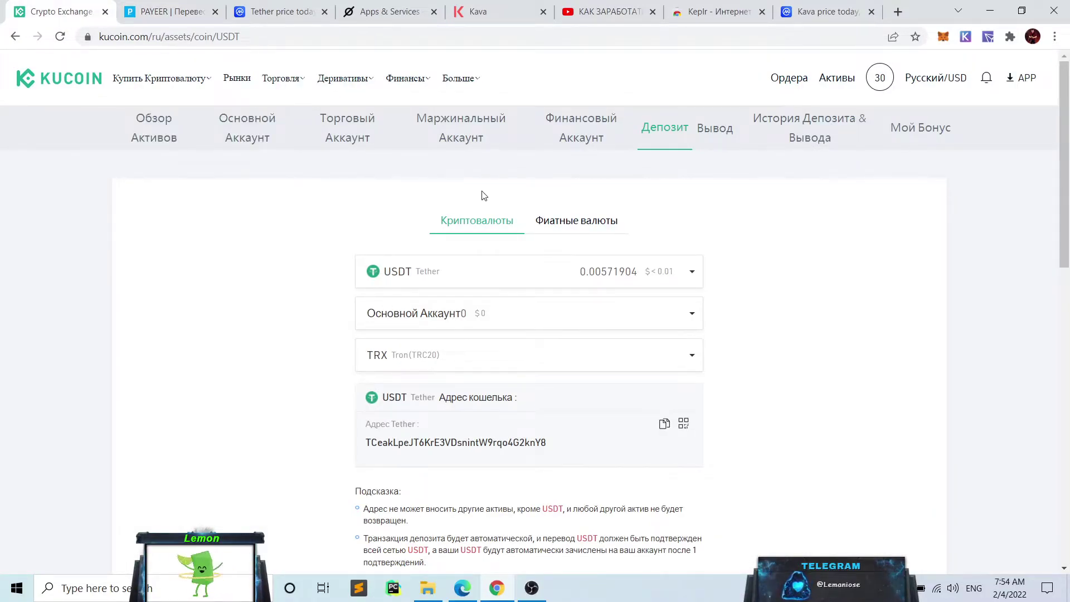
left_click(239, 136)
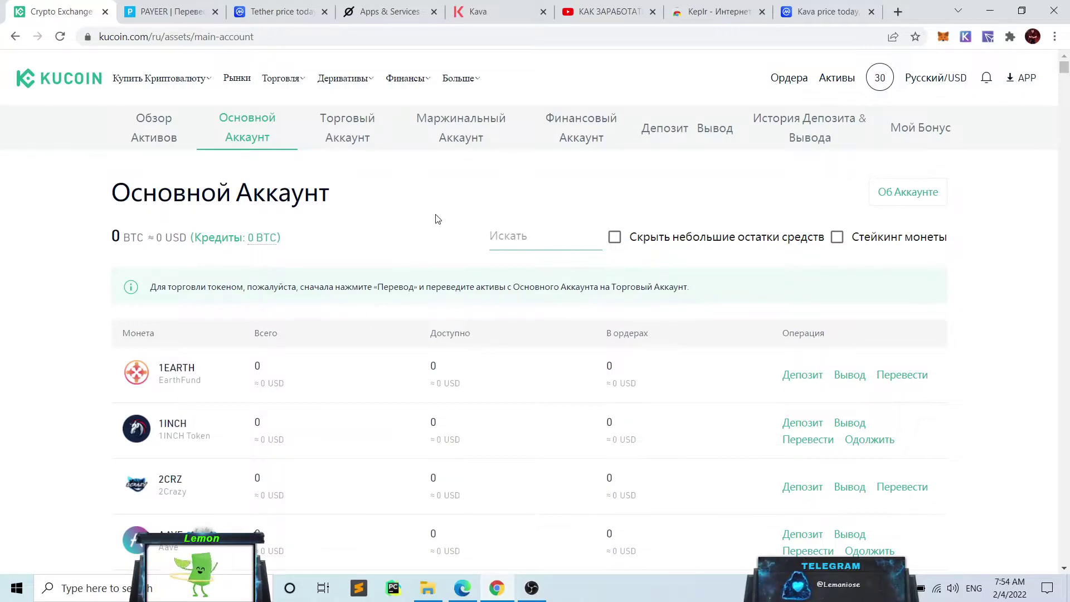
type("usdt")
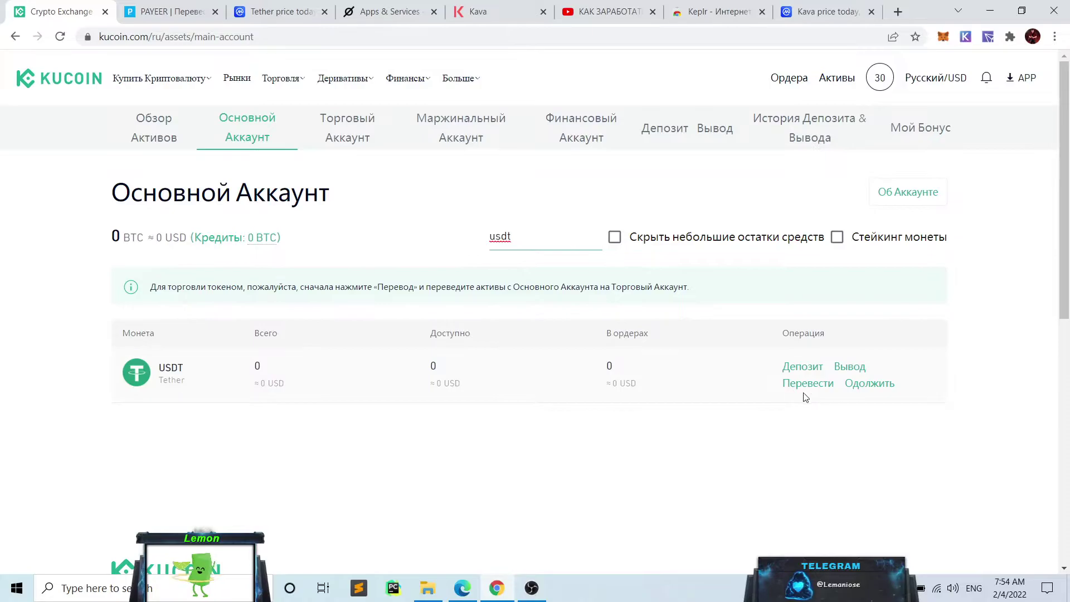
Step: Fill in a 50 USDT transfer from the main account to the trading account and close it without confirming
left_click(808, 383)
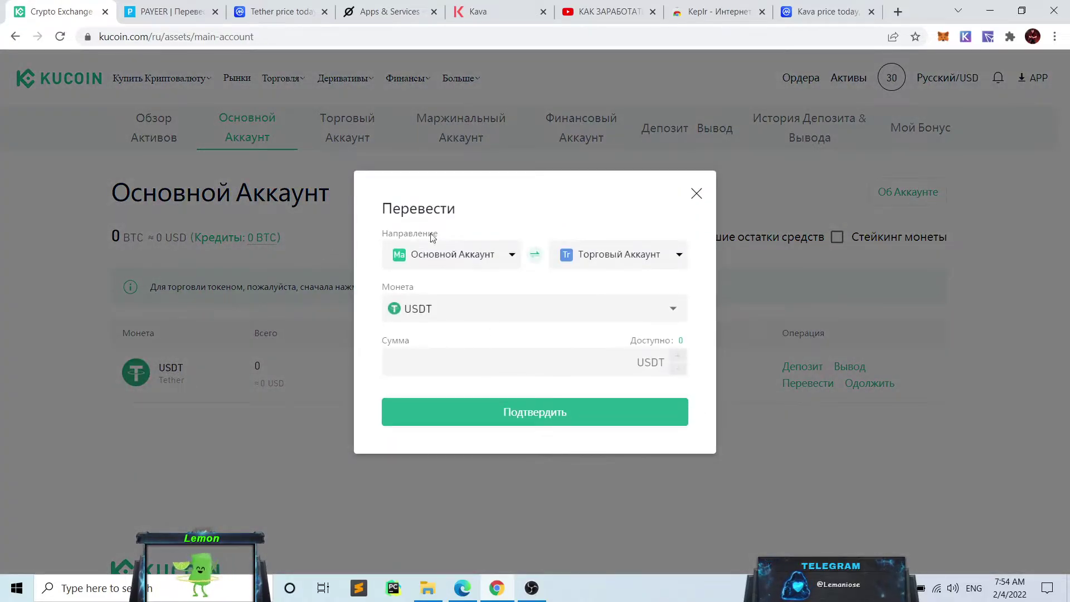
left_click(447, 356)
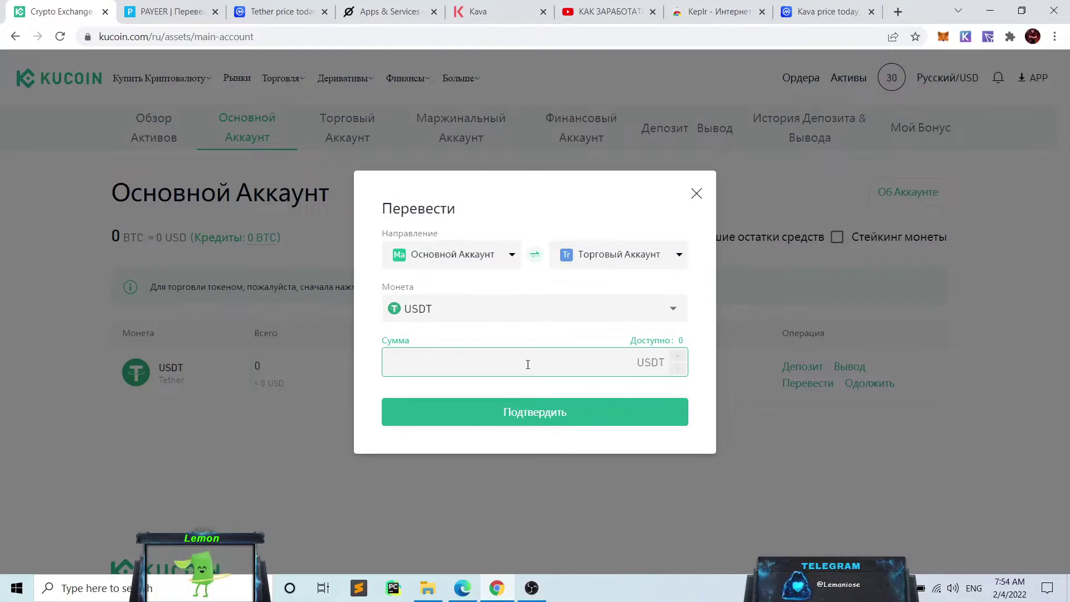
left_click(682, 344)
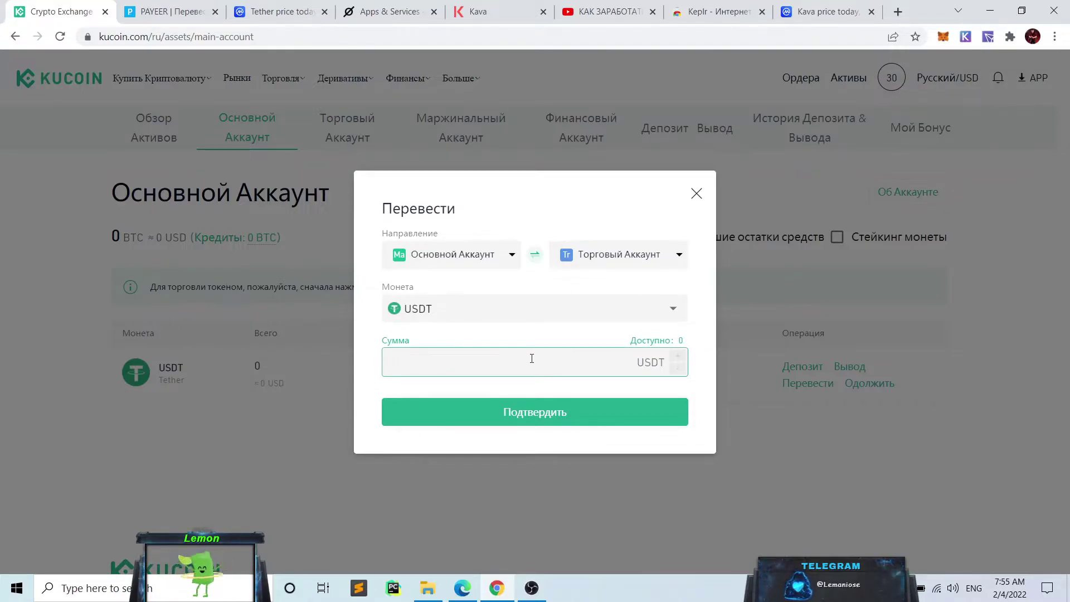
type("50")
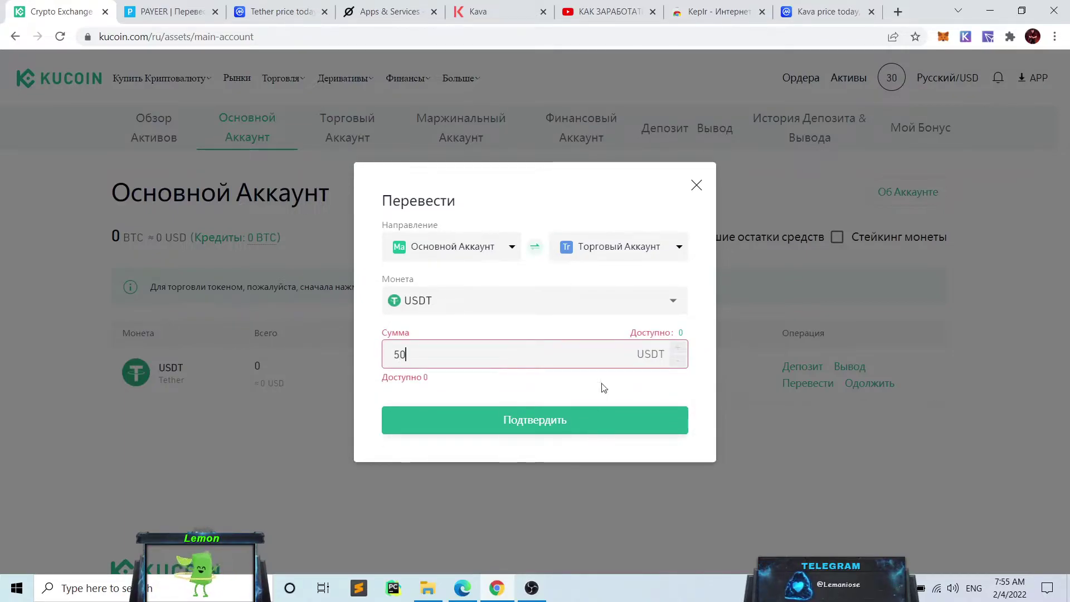
left_click(696, 185)
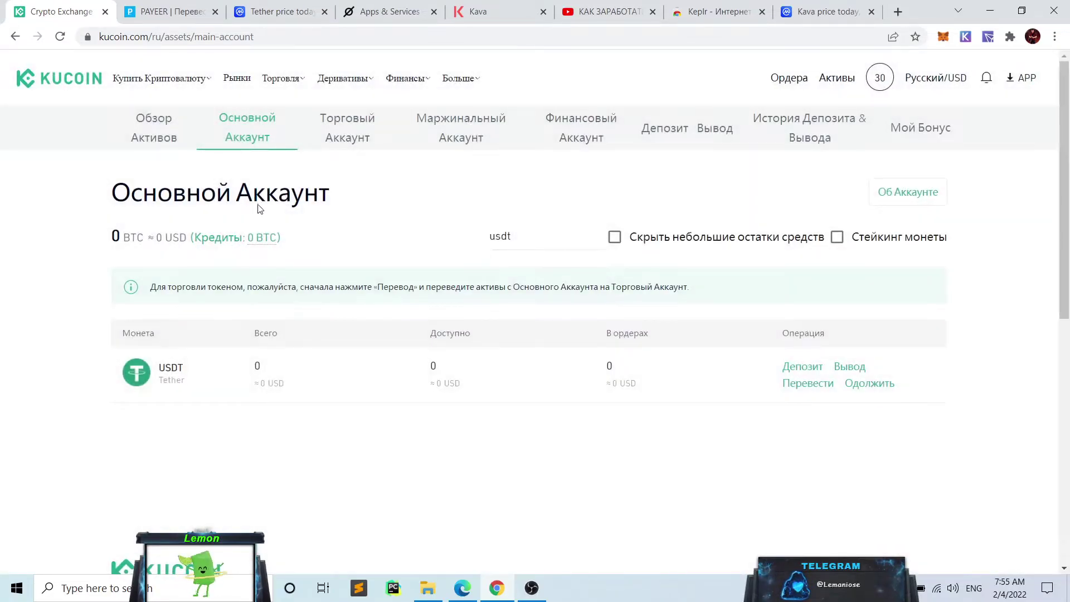
Step: View the trading account's assets and open KuCoin's spot trading page
left_click(348, 127)
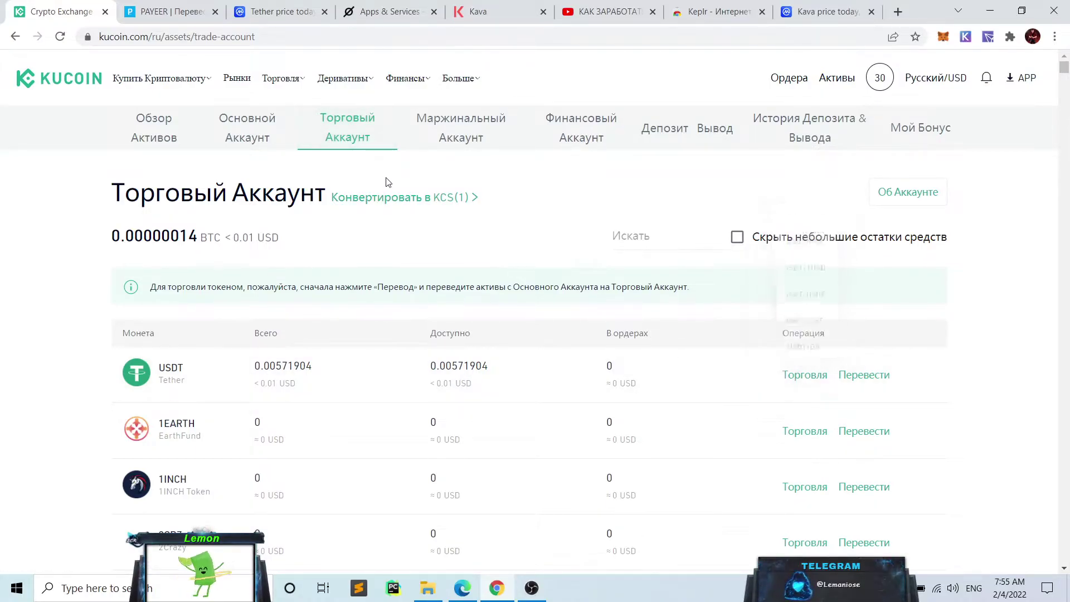
mouse_move(261, 90)
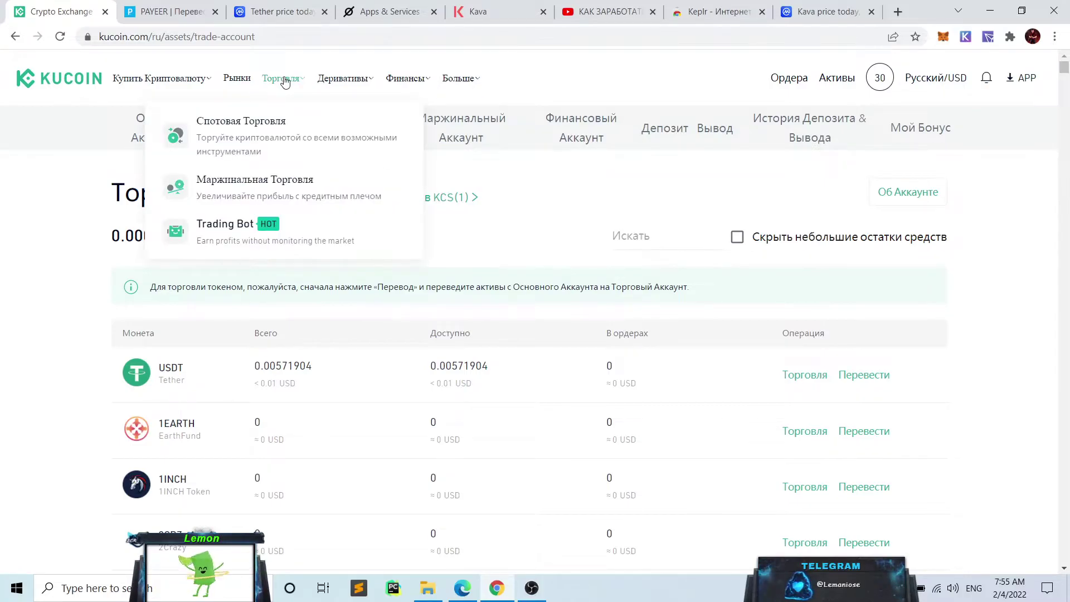
left_click(245, 126)
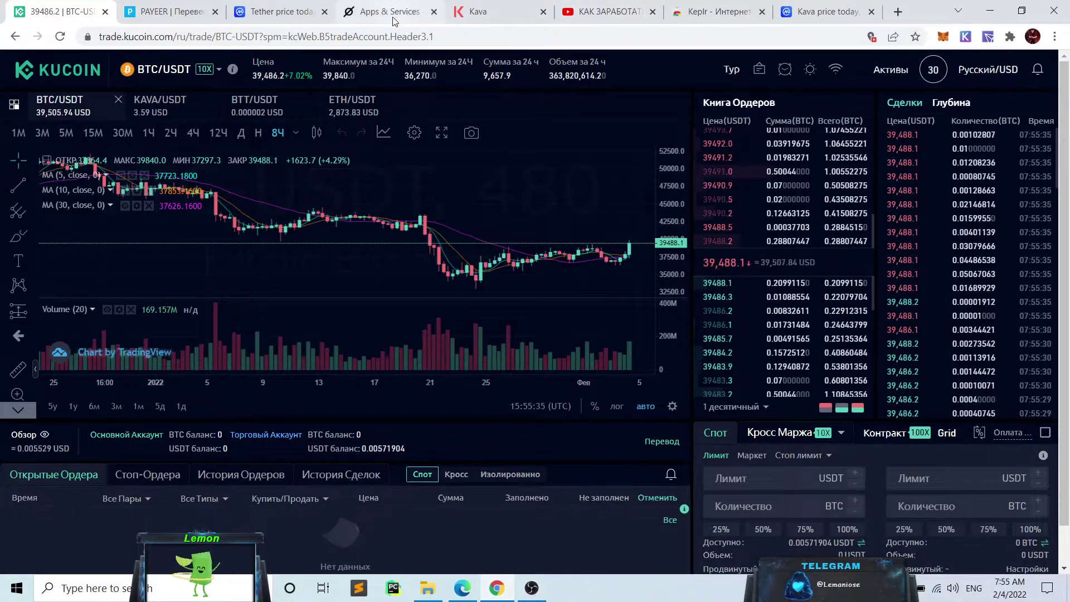
Step: Examine which exchanges and pairs are listed under Kava Markets on the CoinMarketCap Kava page
left_click(807, 16)
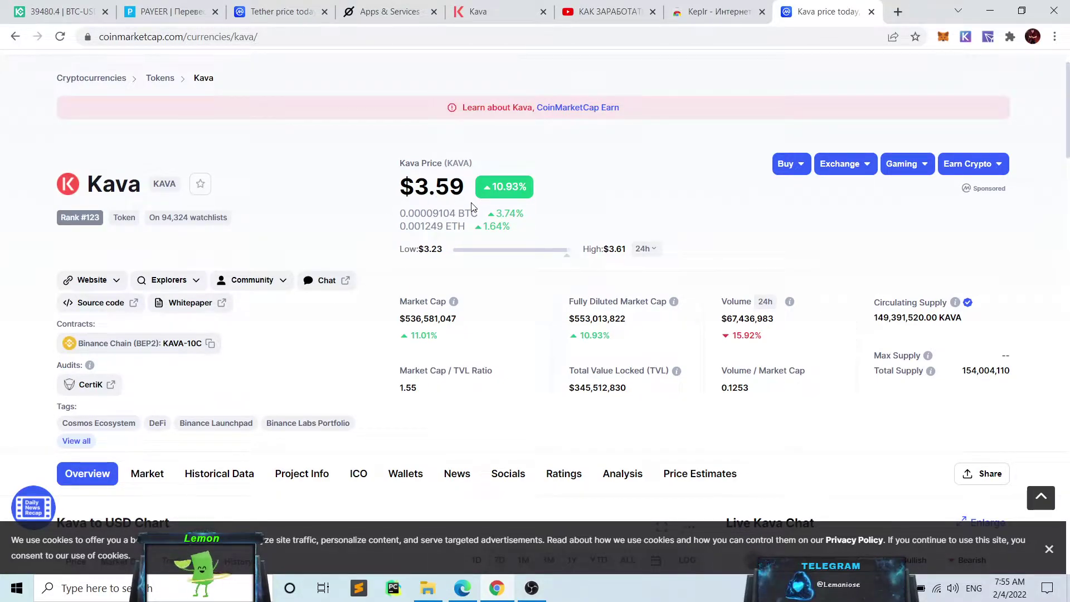
scroll(473, 208, "down", 20)
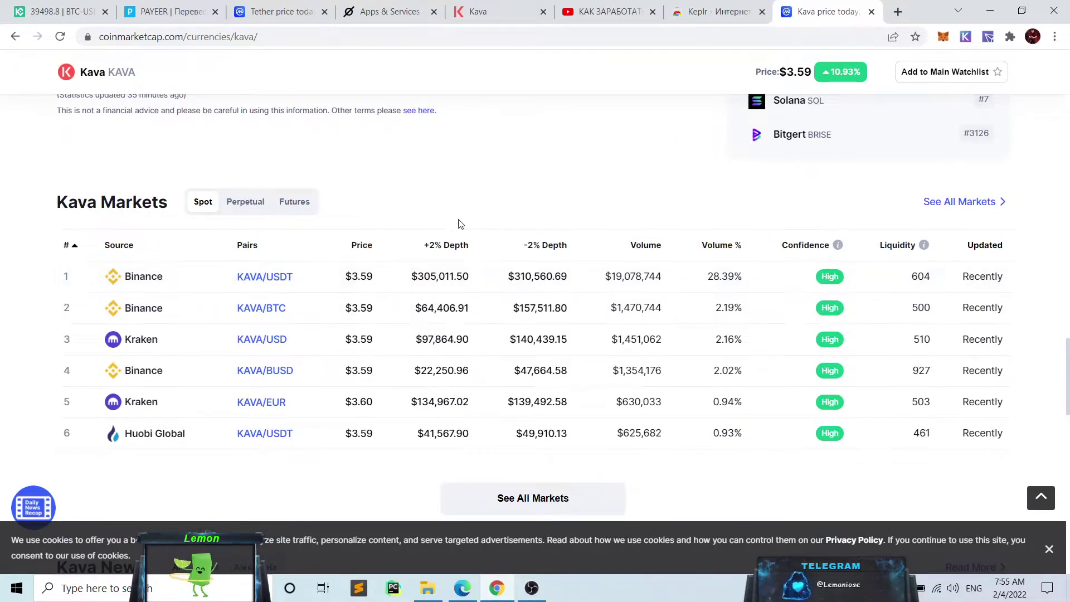
scroll(572, 252, "up", 3)
scroll(576, 306, "down", 3)
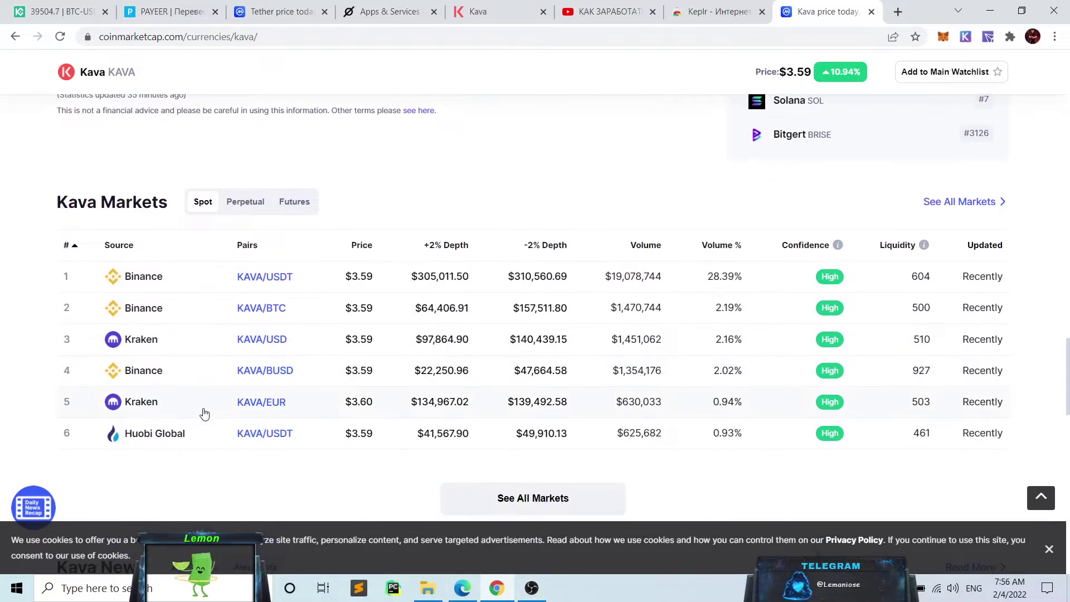
scroll(641, 235, "up", 3)
Step: Review the Keplr extension's store page and the Edge screenshots of creating a new Keplr account with a mnemonic seed
left_click(716, 17)
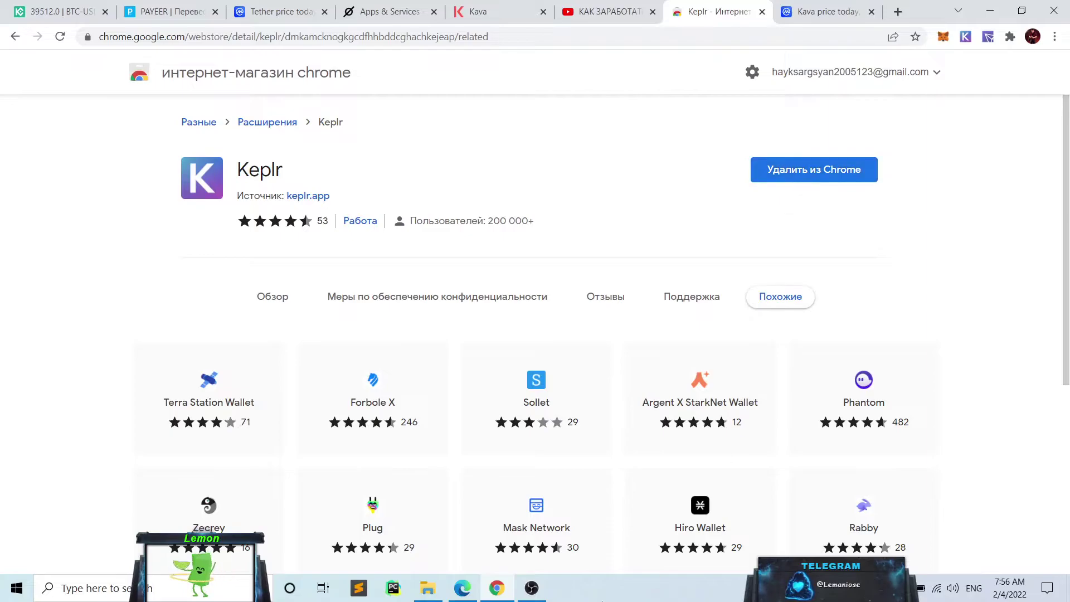
left_click(462, 589)
left_click(273, 6)
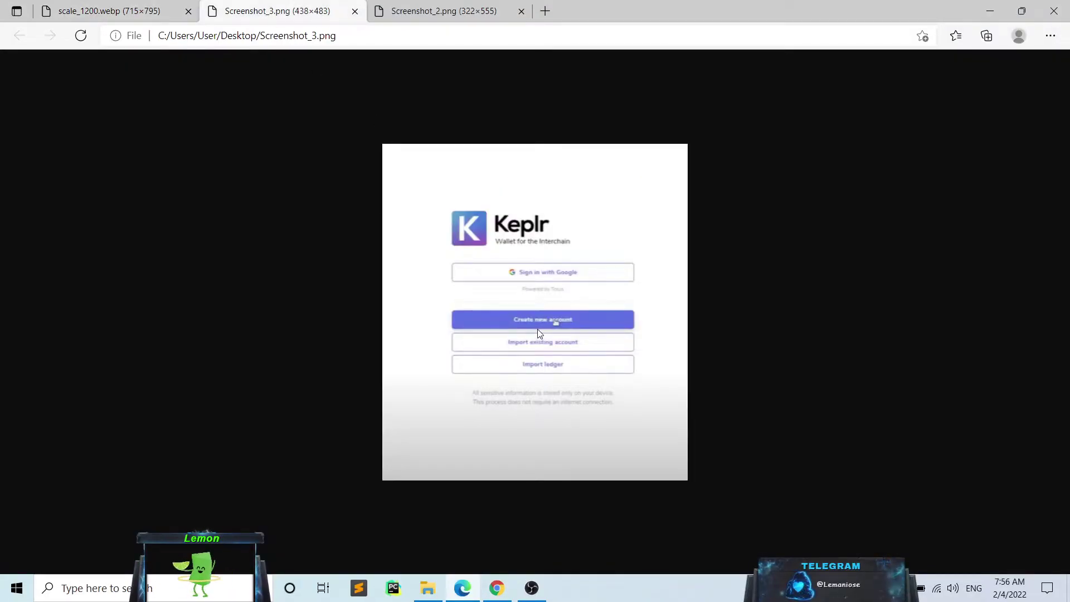
left_click(460, 12)
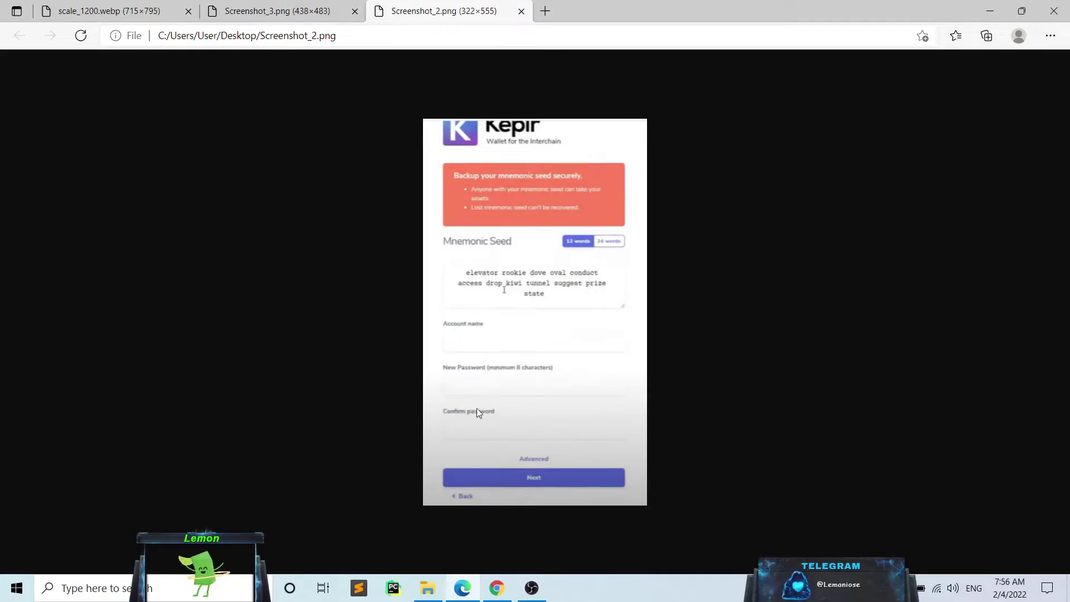
left_click(990, 10)
Step: Unlock the Keplr wallet extension with its password
left_click(966, 37)
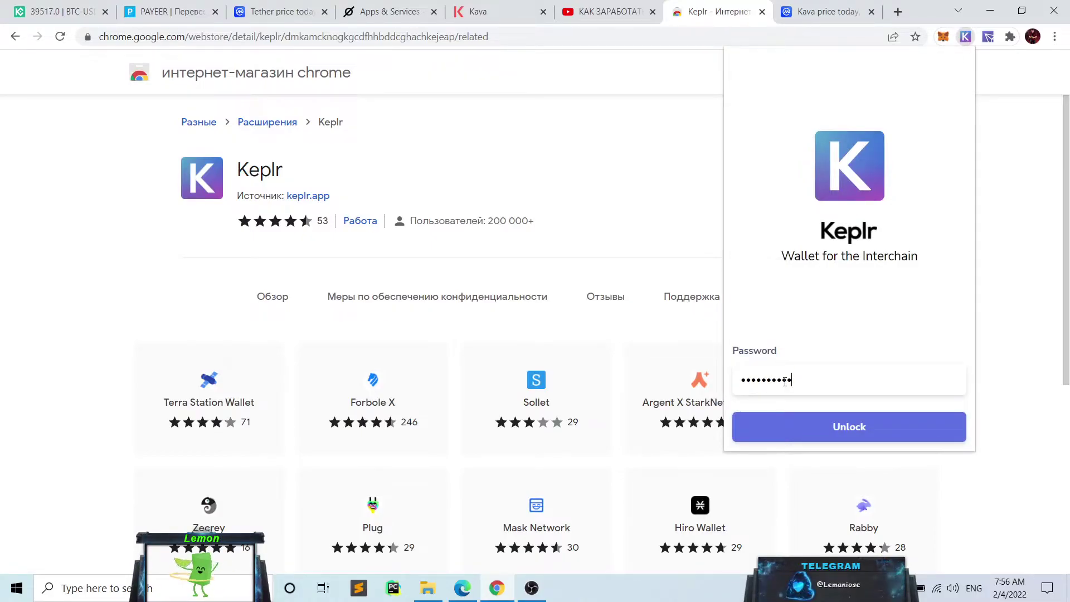
type("•")
key("Return")
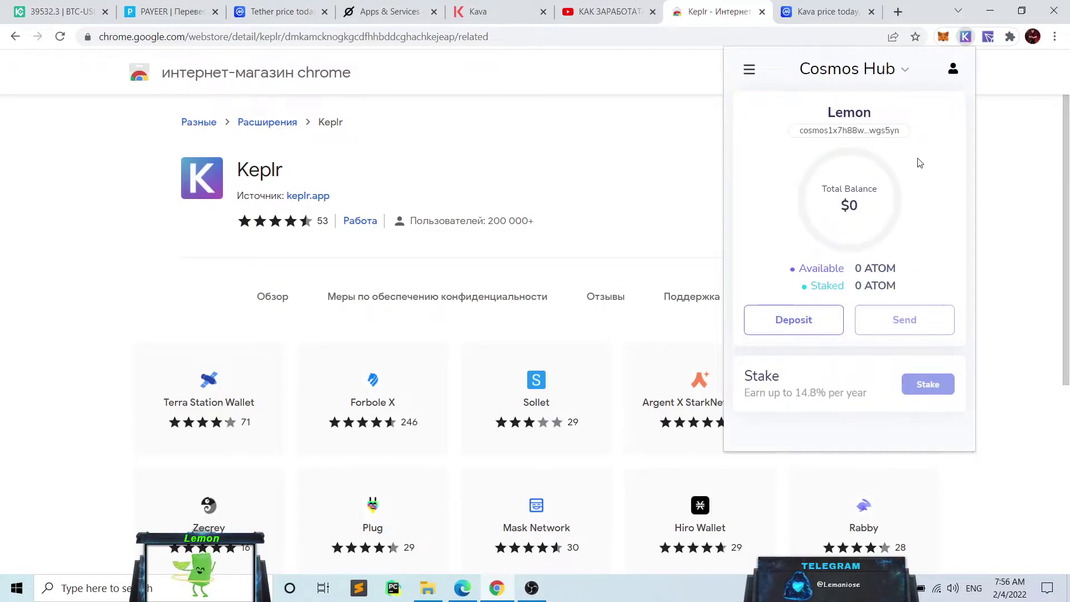
Step: Switch the Keplr wallet from Cosmos Hub to the Kava network, check its available balance and close the wallet
left_click(892, 69)
scroll(874, 184, "down", 5)
left_click(865, 183)
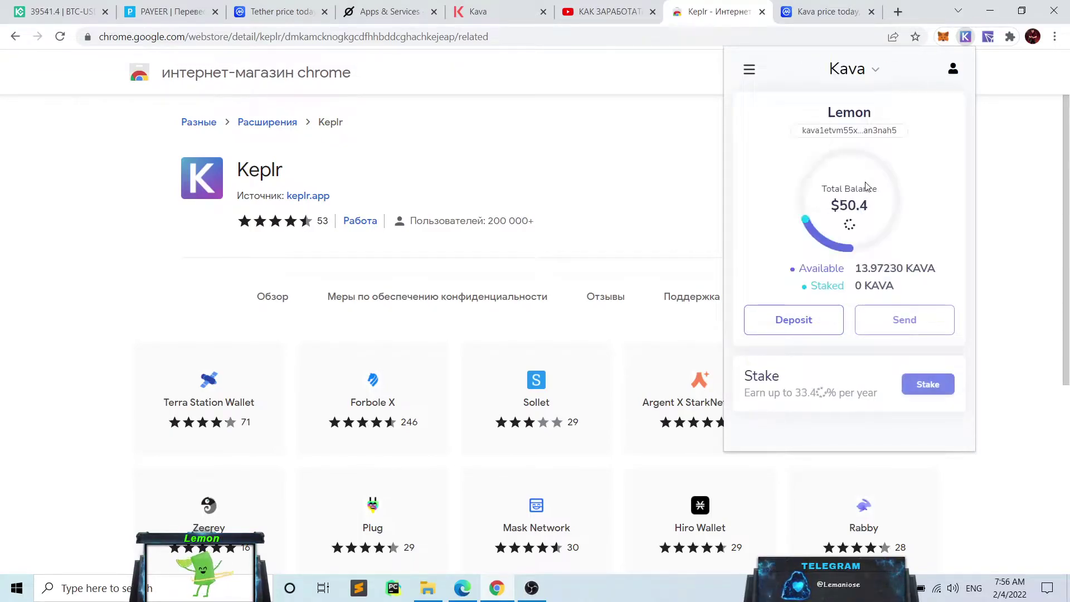
left_click_drag(856, 268, 910, 271)
left_click(910, 292)
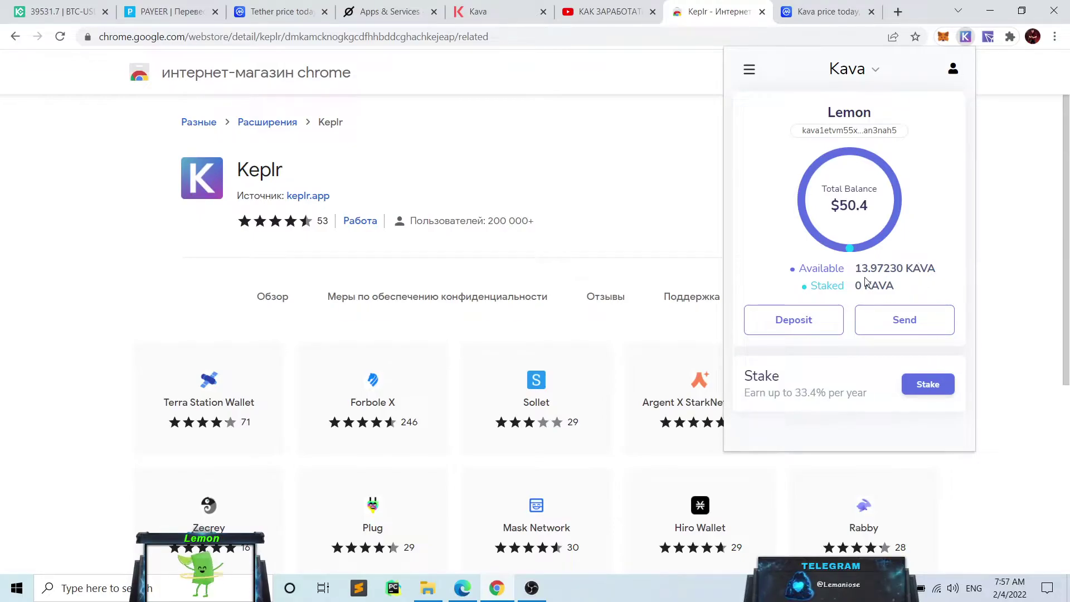
key("Escape")
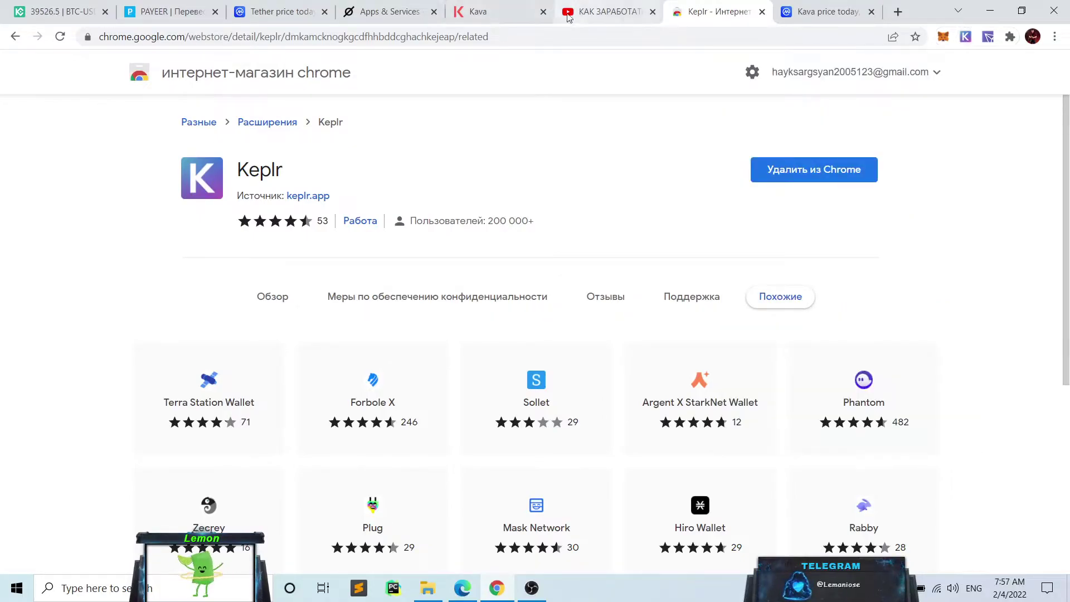
Step: Connect the Keplr wallet to the Kava app
left_click(504, 14)
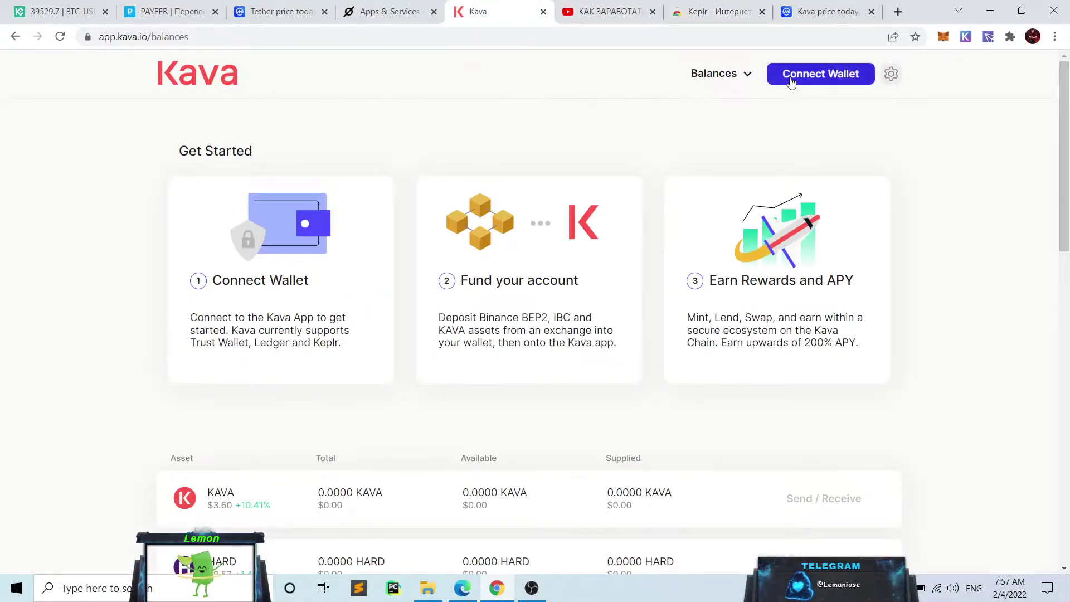
left_click(827, 77)
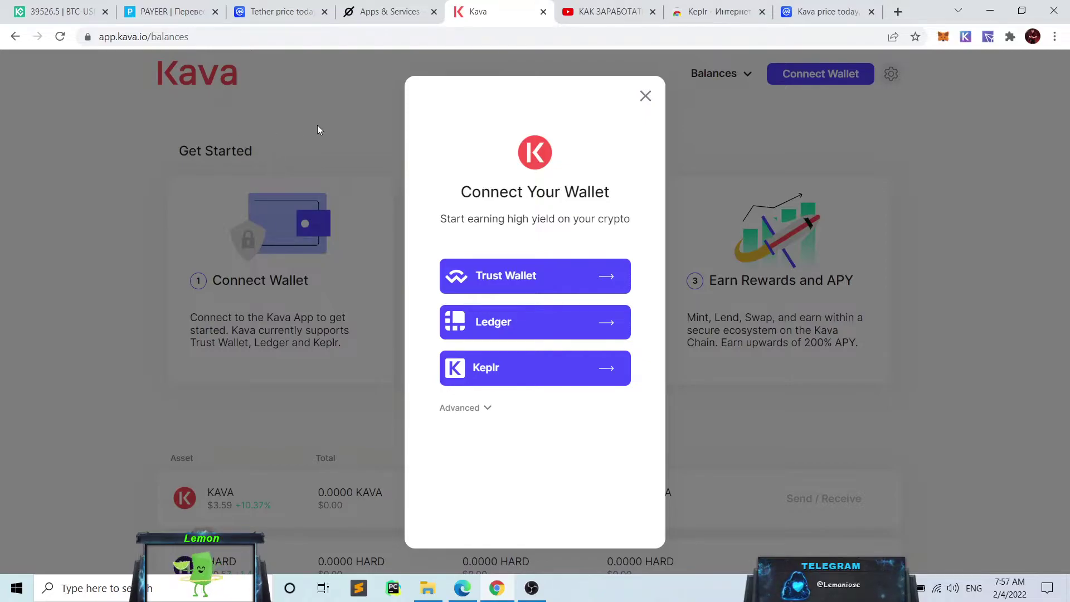
left_click(502, 379)
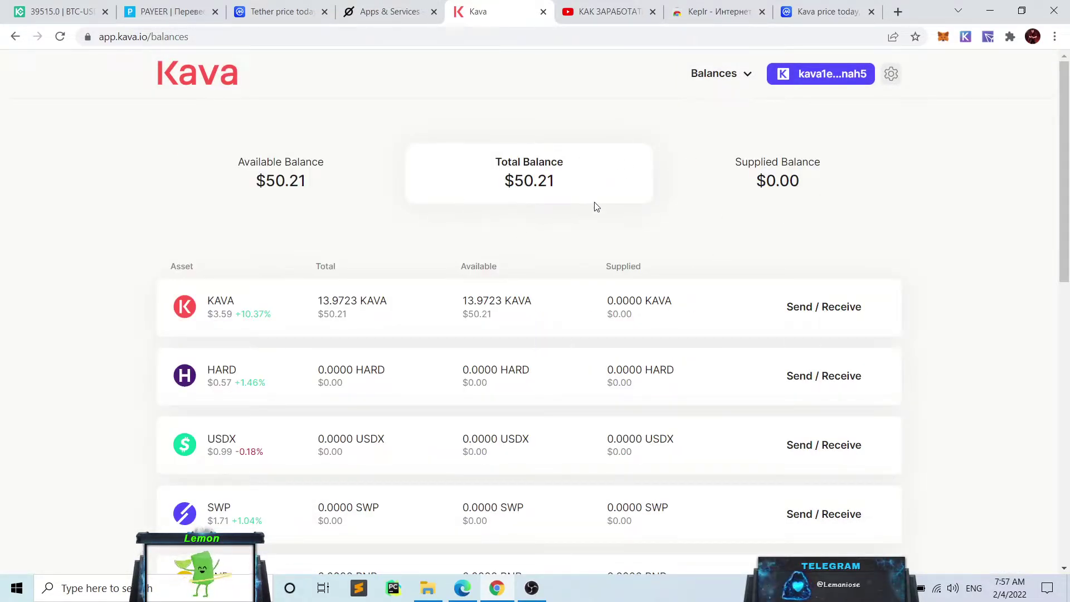
Step: Look at the Kava entry in the Cosmos ecosystem's apps and services list
left_click(372, 13)
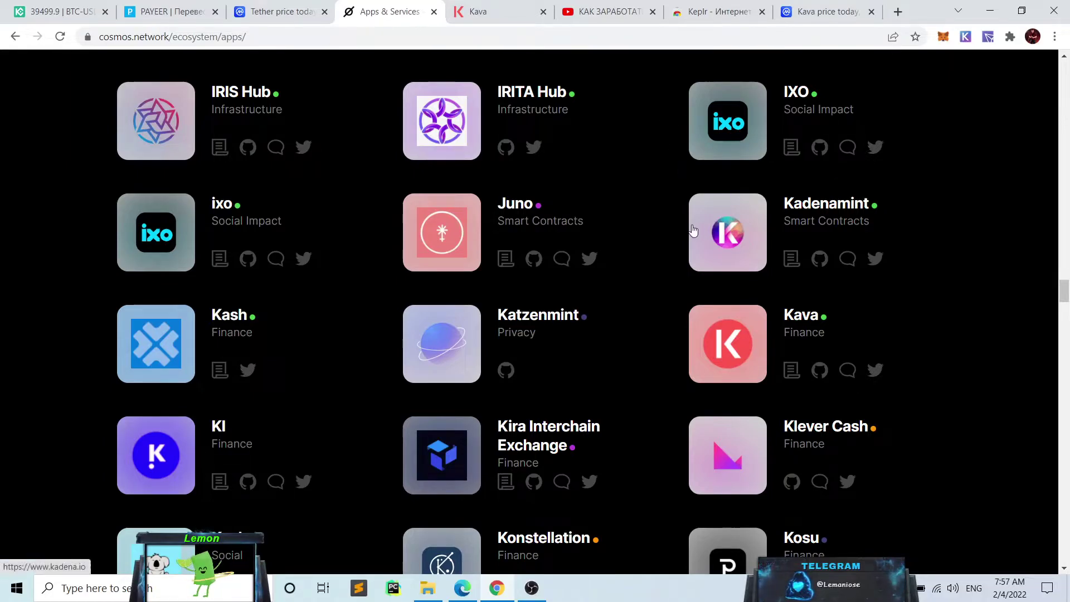
left_click(60, 17)
left_click(385, 12)
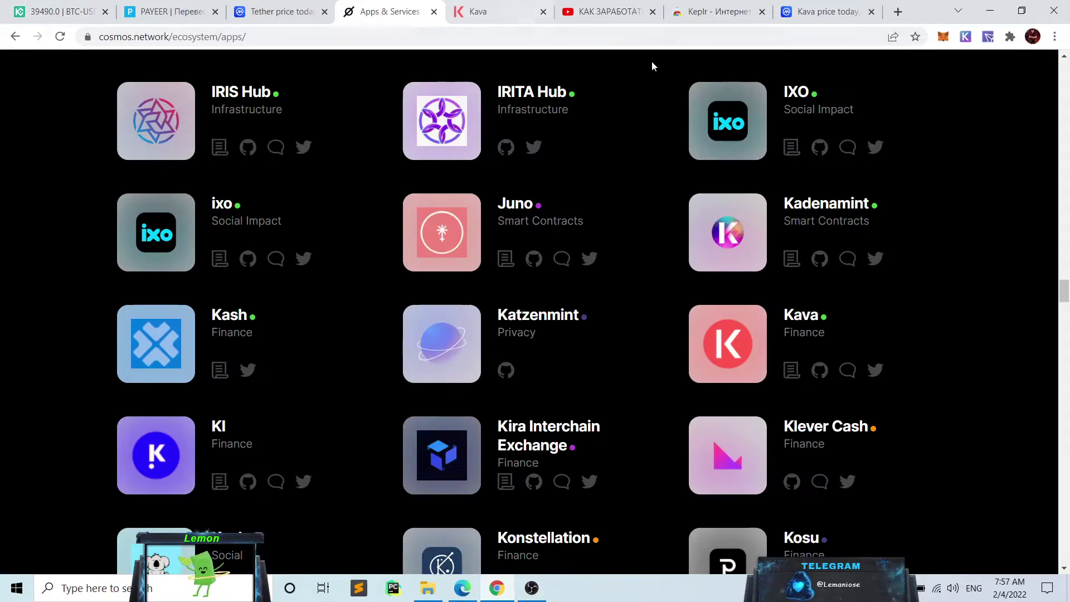
Step: Return to KuCoin spot trading, open the KAVA/USDT pair and view its trade history
key("ctrl+1")
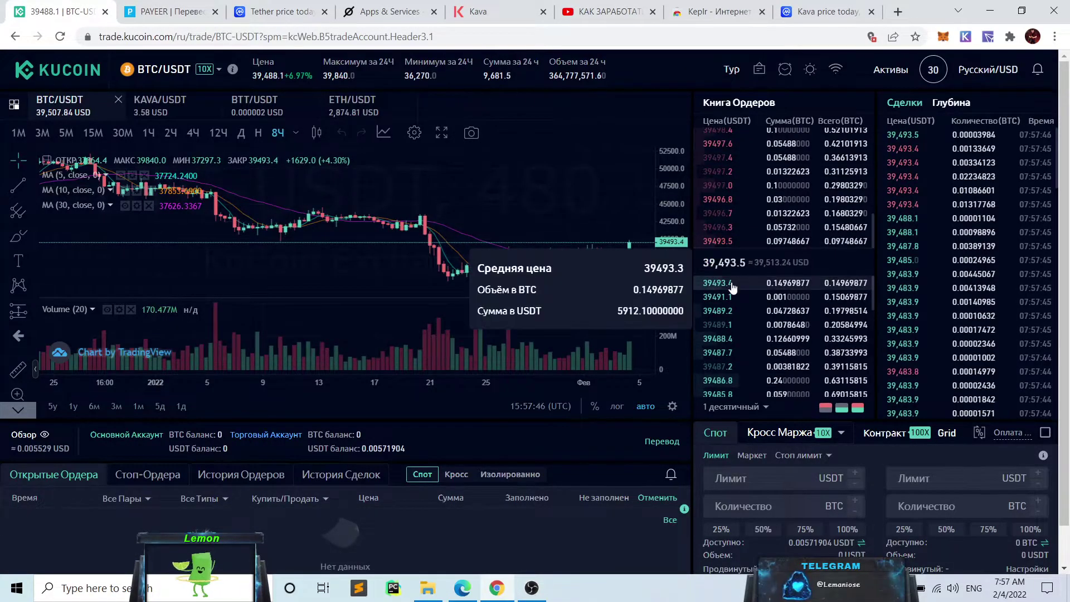
scroll(749, 431, "down", 1)
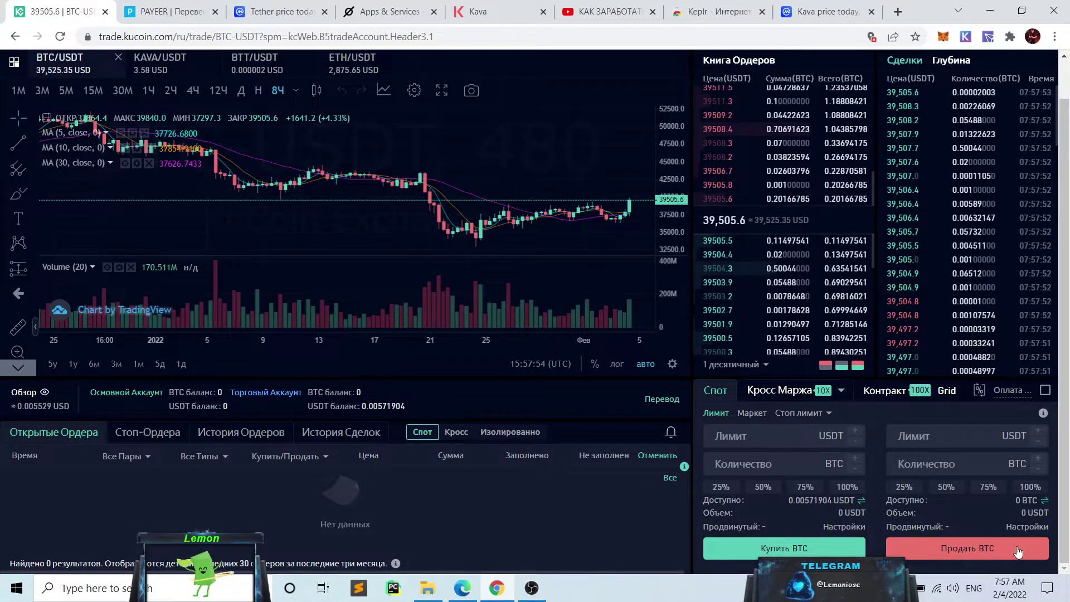
scroll(73, 69, "up", 1)
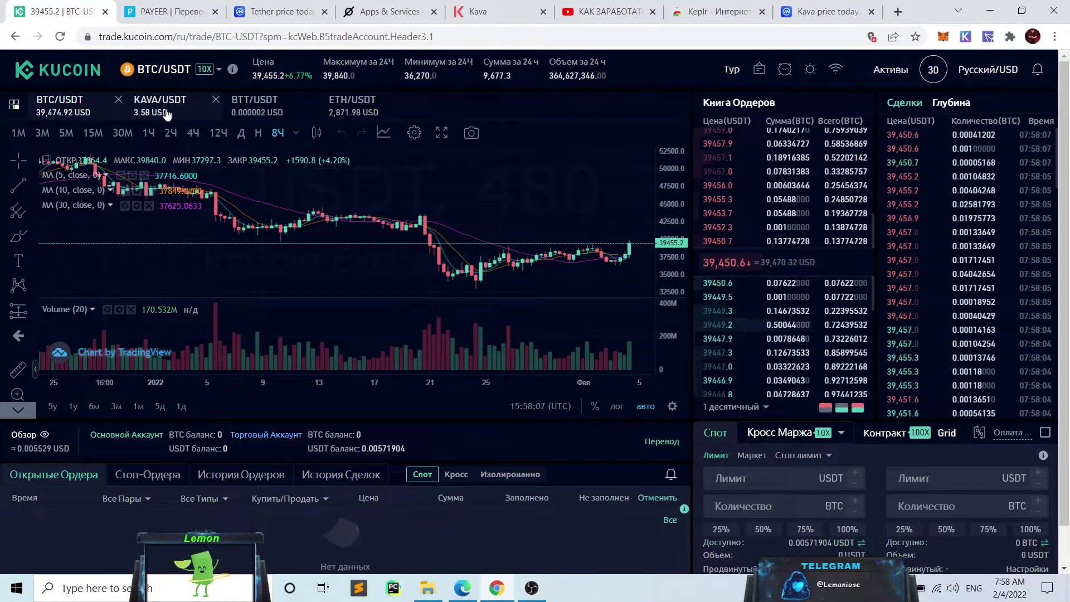
left_click(184, 112)
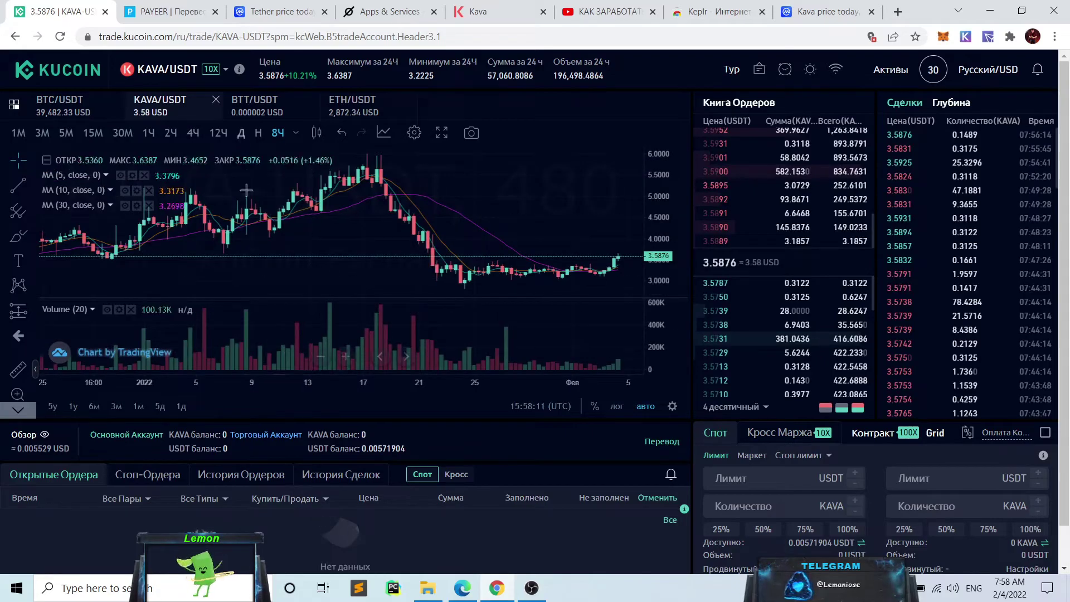
left_click(359, 475)
scroll(364, 502, "down", 1)
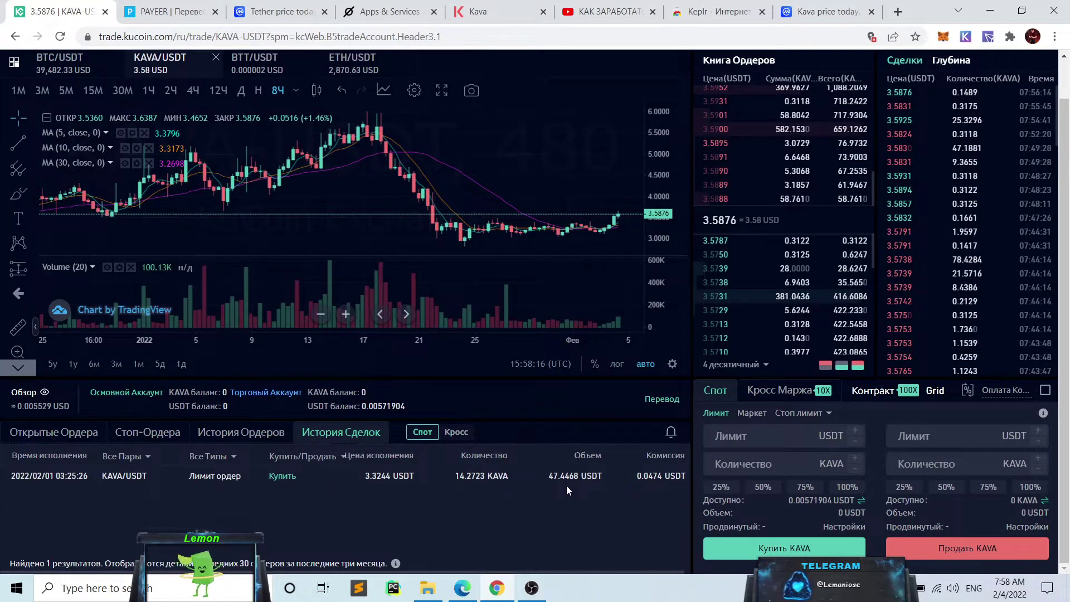
scroll(596, 513, "up", 1)
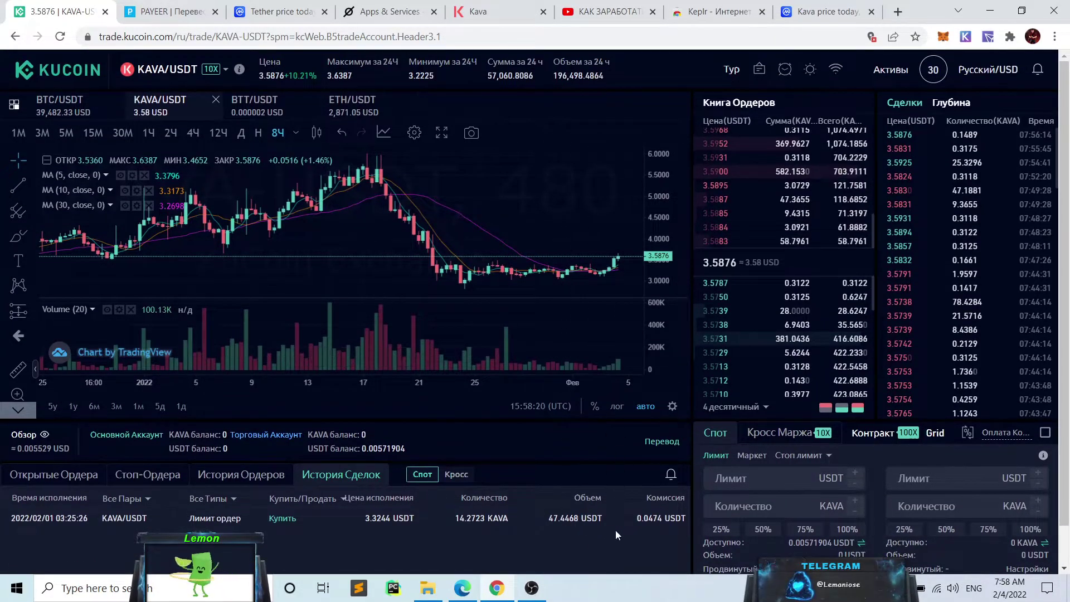
Step: Search the trading pair list for BNB and close the list without choosing a pair
left_click(224, 72)
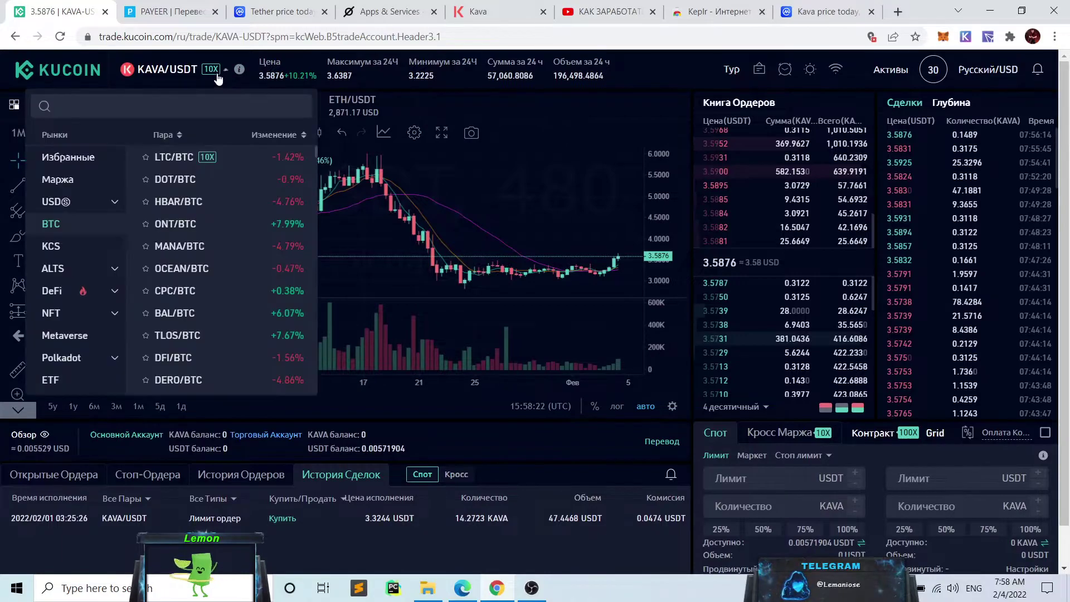
left_click(165, 105)
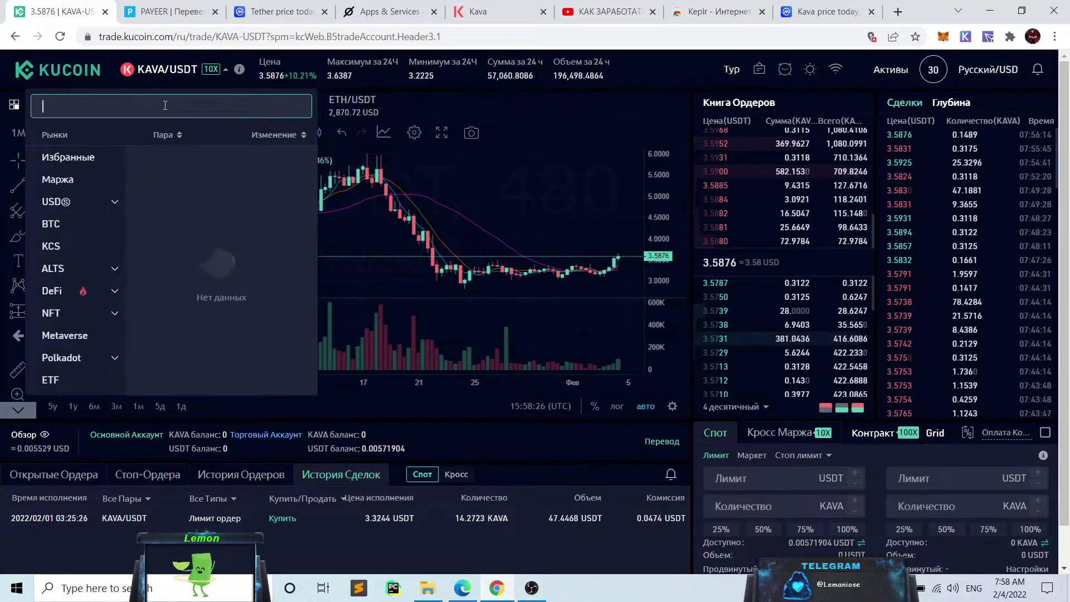
type("BNB")
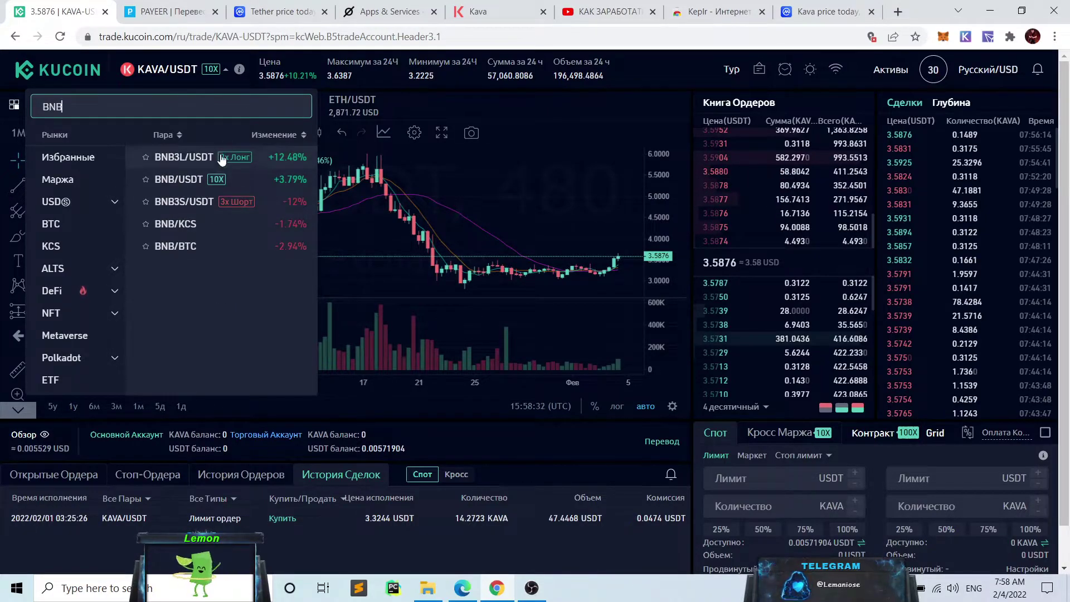
left_click(457, 108)
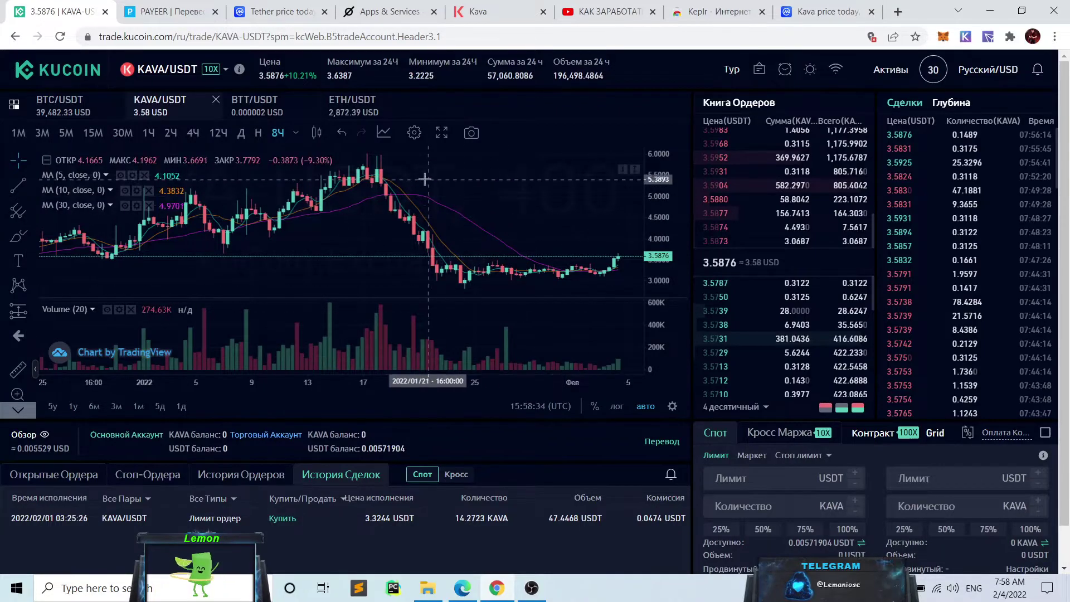
Step: View the ETH/USDT trading pair and return to KAVA/USDT
left_click(365, 111)
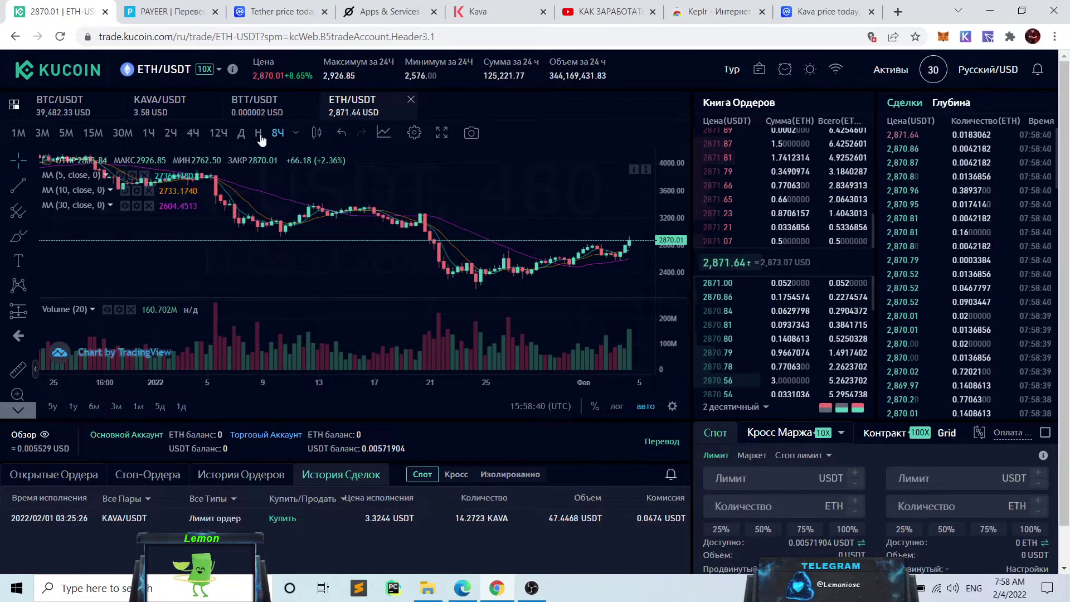
left_click(160, 108)
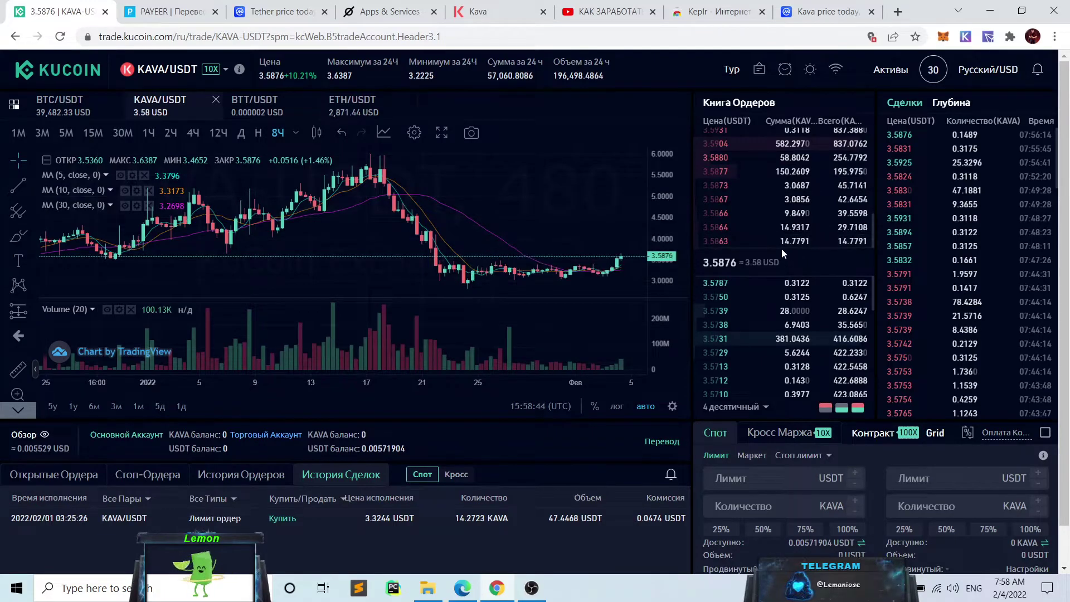
Step: Fill the KAVA limit order from a sell offer in the order book, with price 3.5848 USDT and amount 3.0604 KAVA
mouse_move(796, 216)
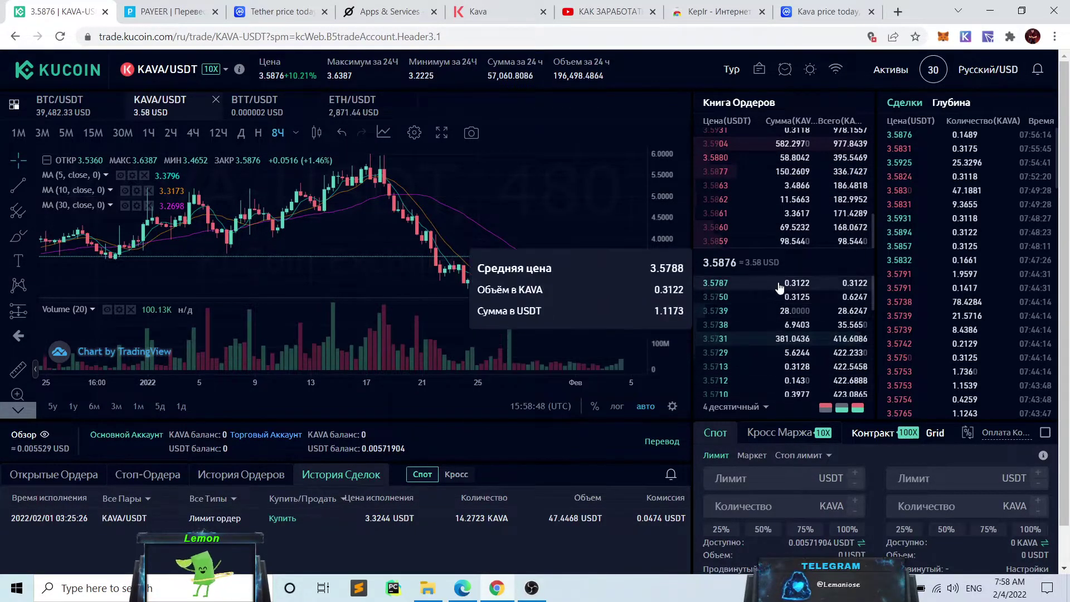
scroll(808, 239, "down", 1)
left_click(752, 442)
mouse_move(753, 251)
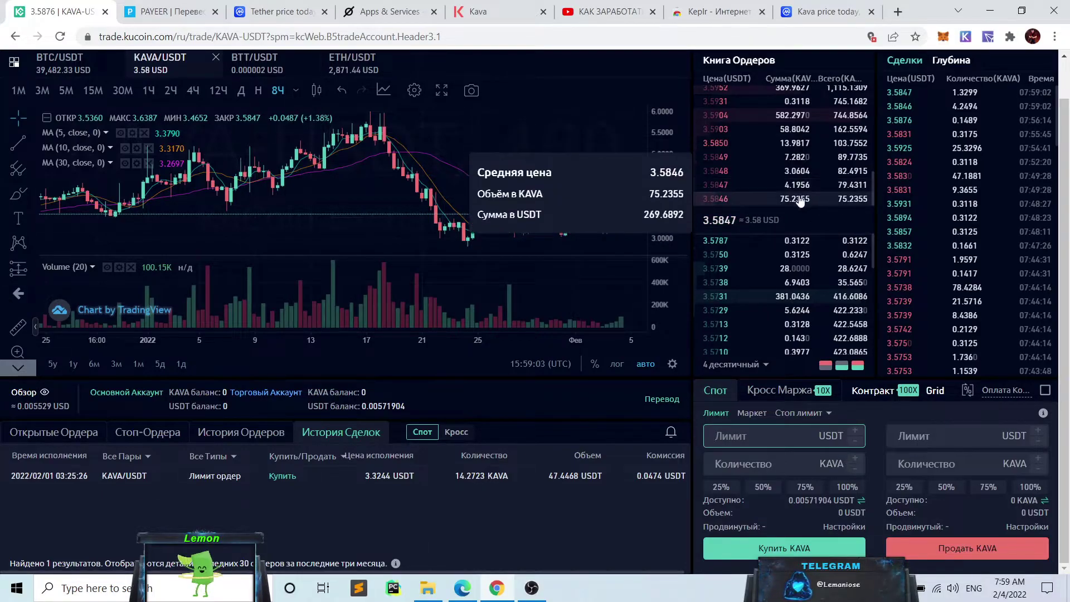
left_click(770, 205)
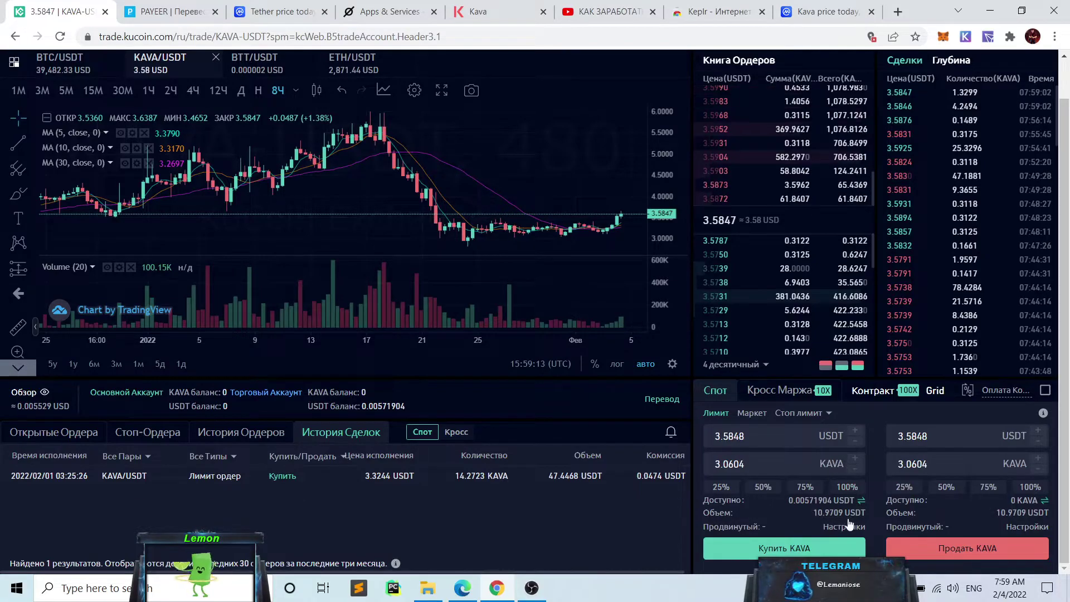
Step: Set the KAVA buy amount to 100% of the available USDT balance, 0.0015 KAVA, without submitting the order
left_click(848, 488)
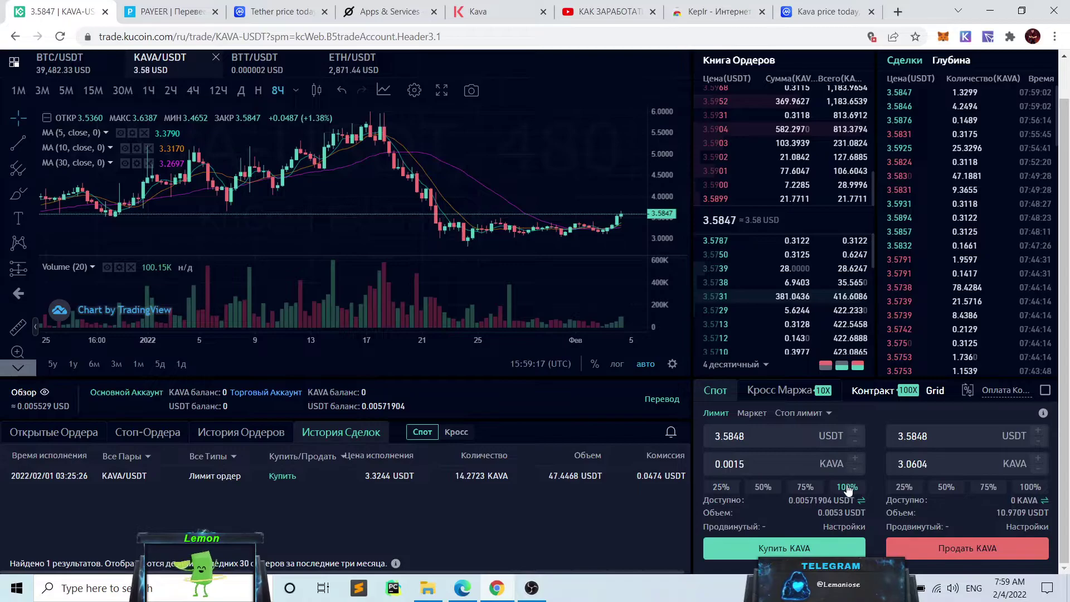
left_click(847, 487)
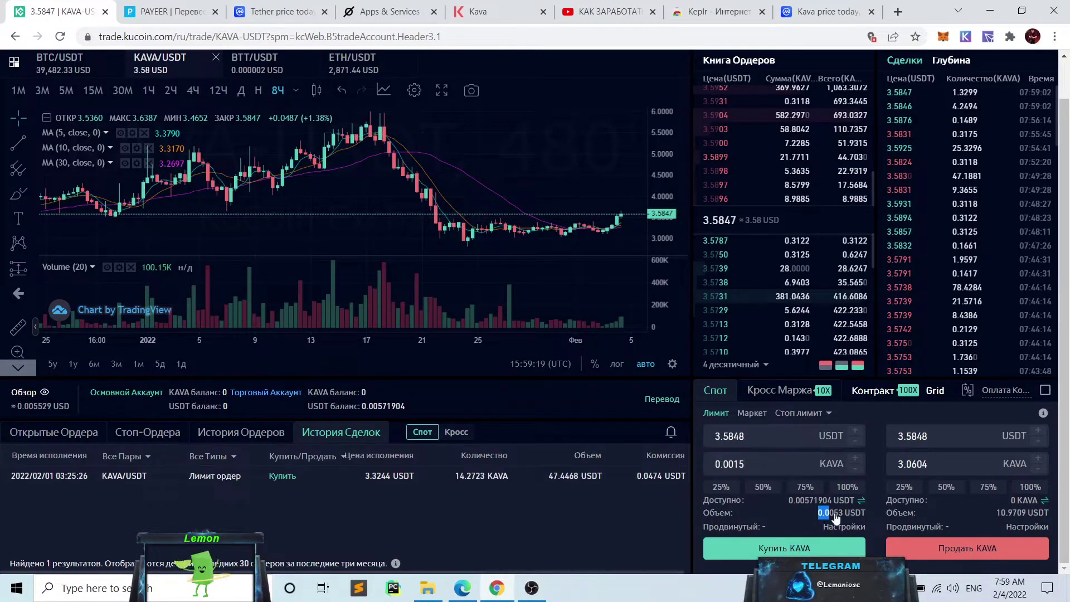
left_click(785, 470)
double_click(776, 463)
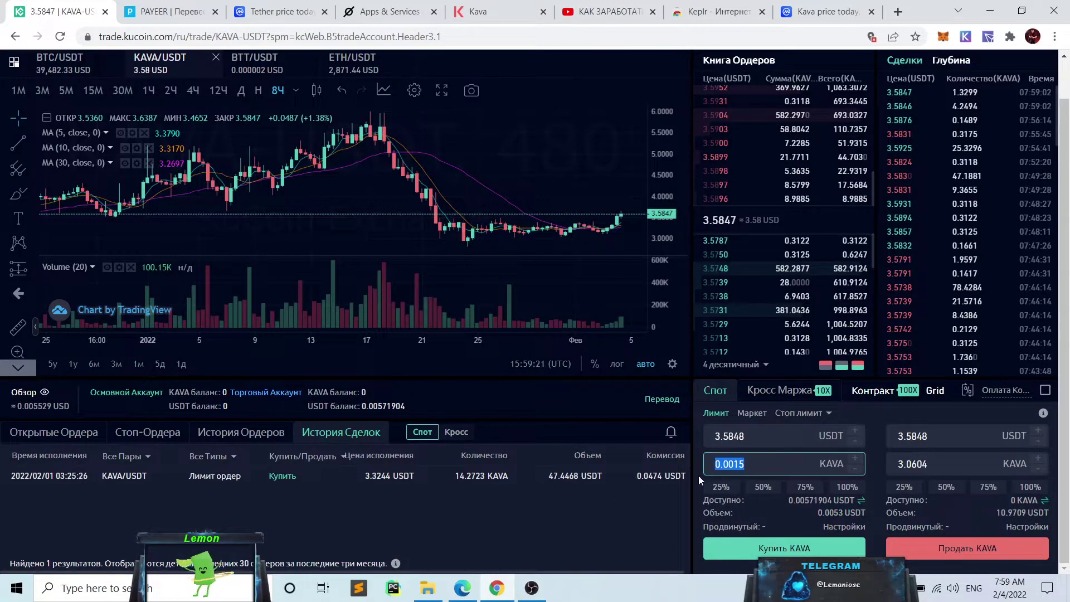
left_click(767, 462)
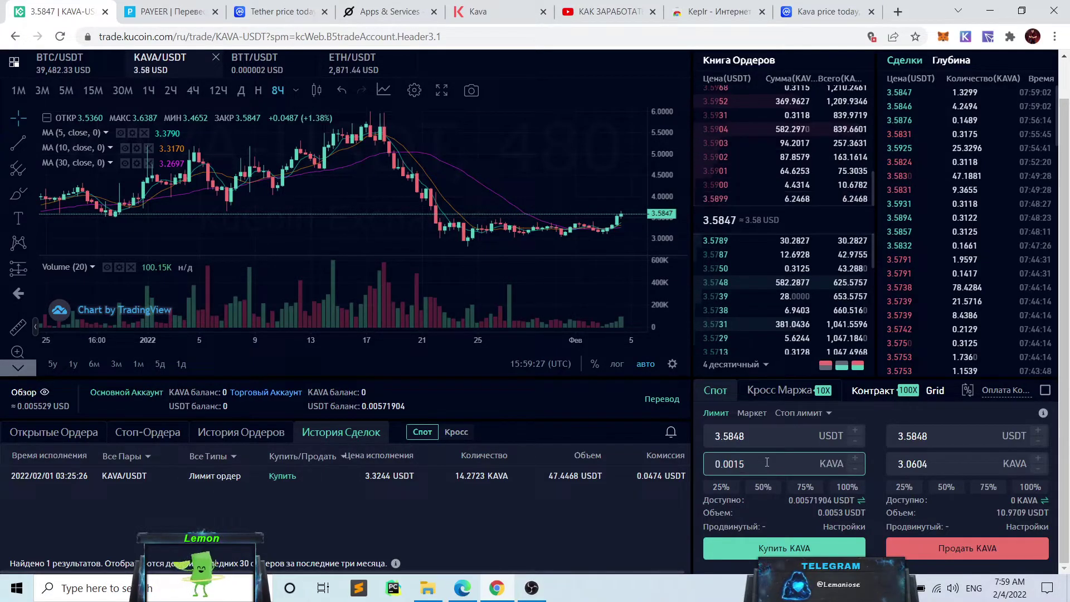
mouse_move(727, 160)
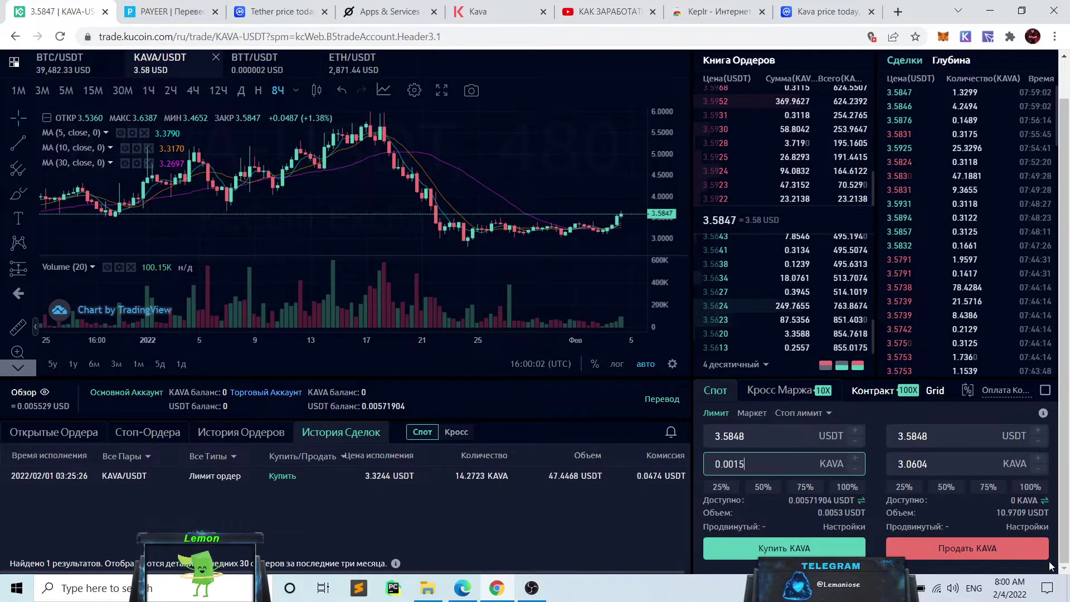
mouse_move(768, 149)
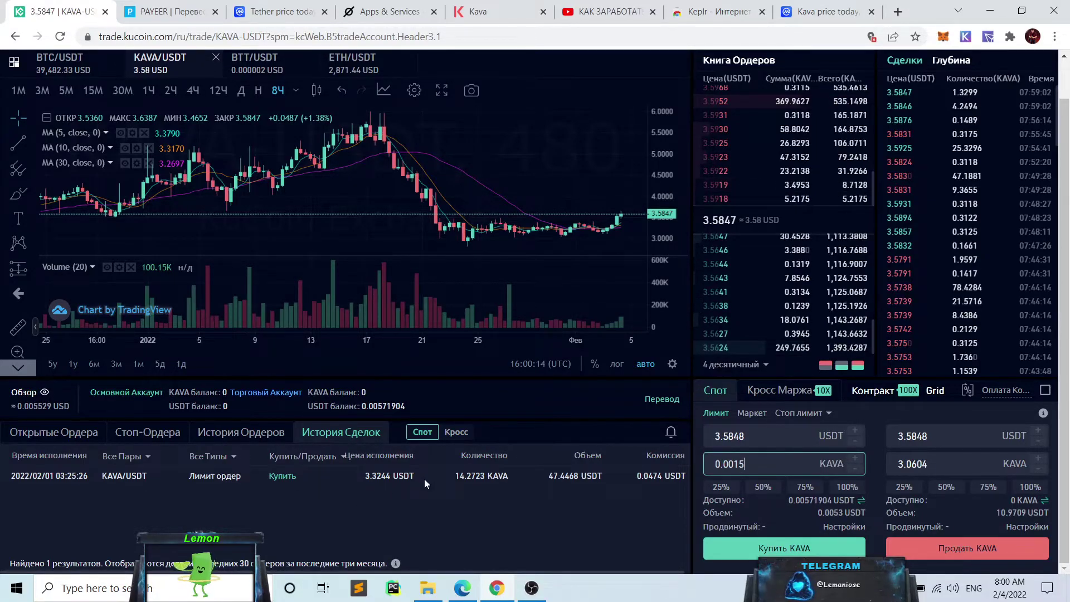
Step: View the order history and compare the prices of the cancelled and completed KAVA buy orders with the order book
left_click(231, 439)
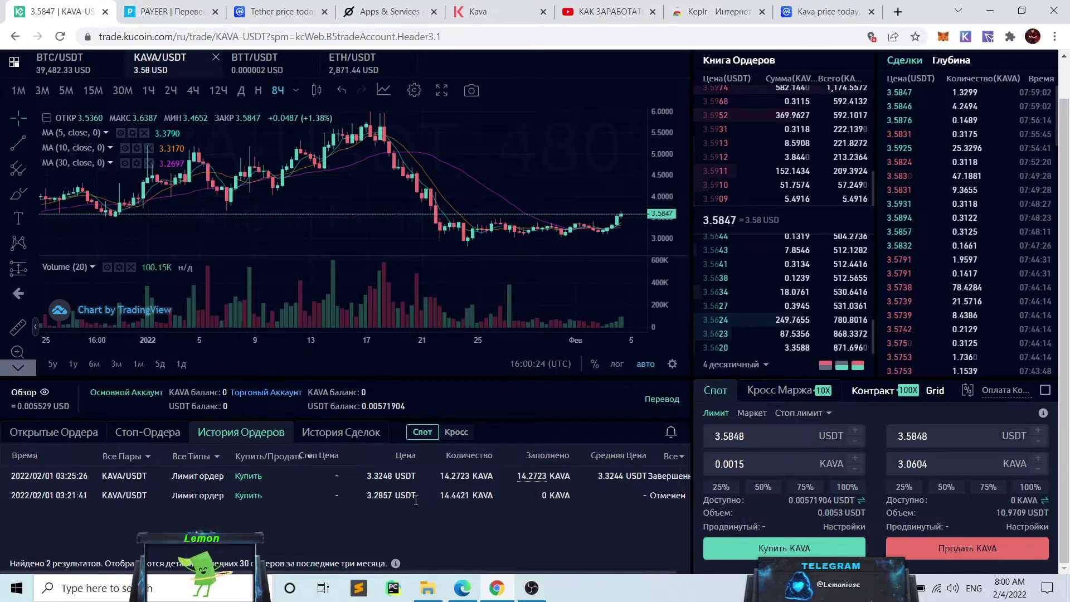
left_click_drag(424, 496, 382, 495)
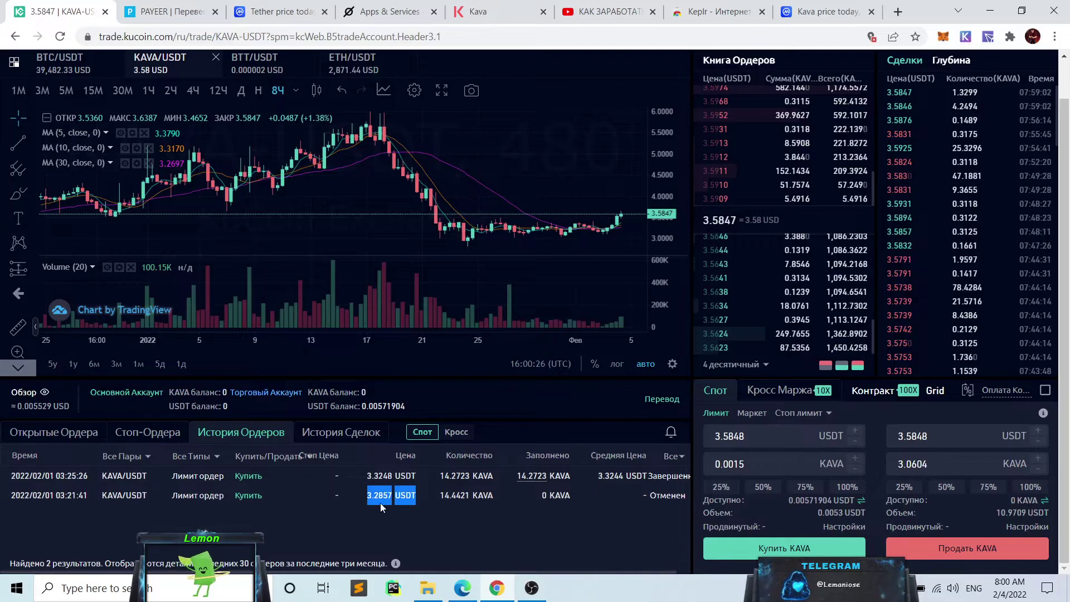
left_click(392, 513)
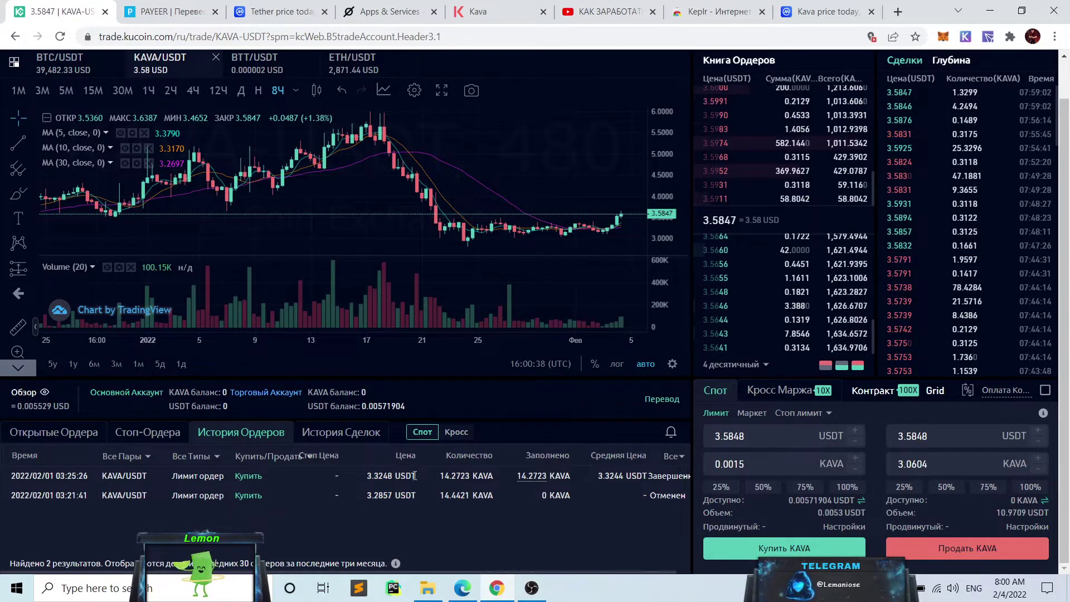
left_click_drag(420, 476, 343, 476)
left_click(426, 502)
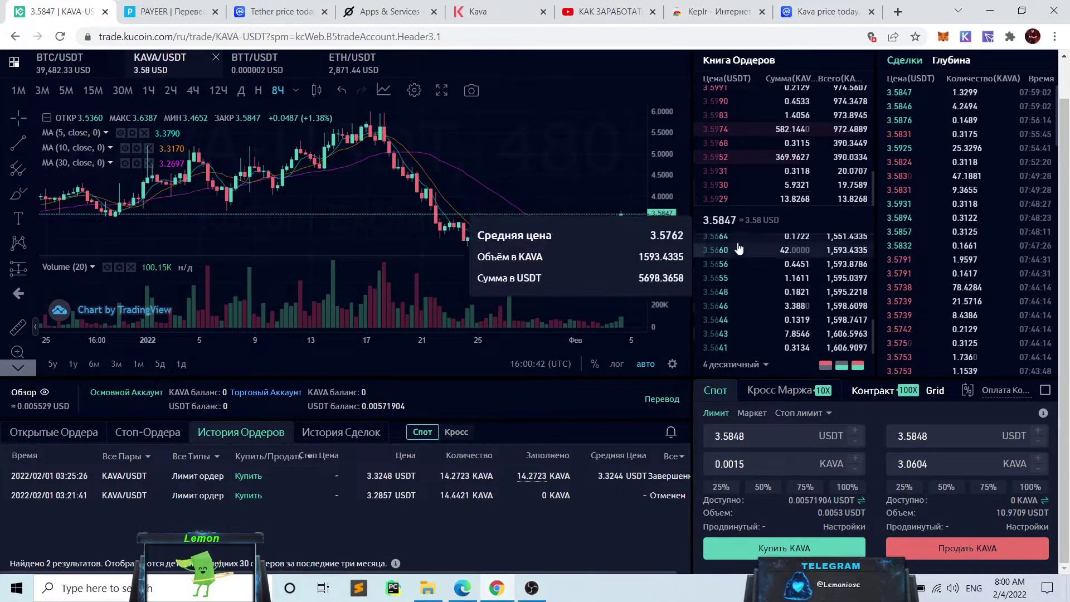
mouse_move(795, 205)
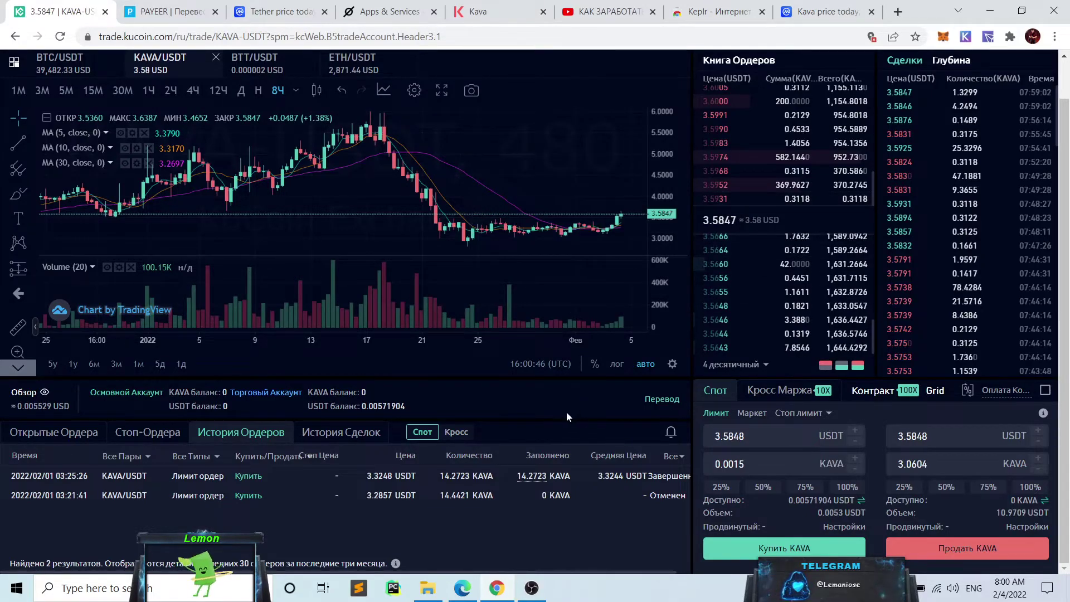
Step: Open the trading account's asset list, view the USDT transfer form from the trading to the main account, and close it
scroll(567, 412, "up", 1)
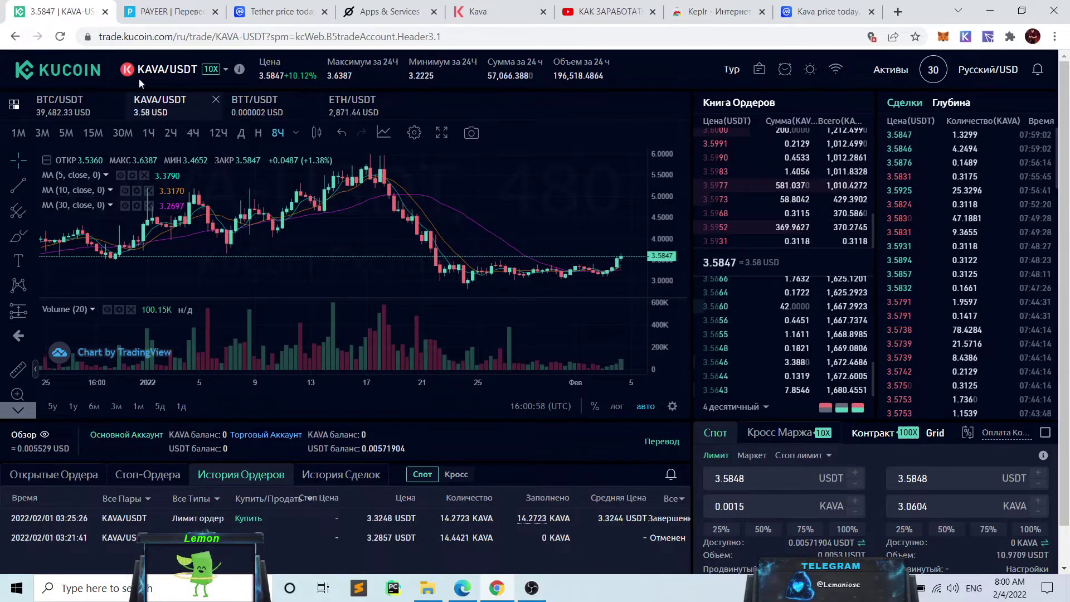
left_click(73, 66)
mouse_move(836, 77)
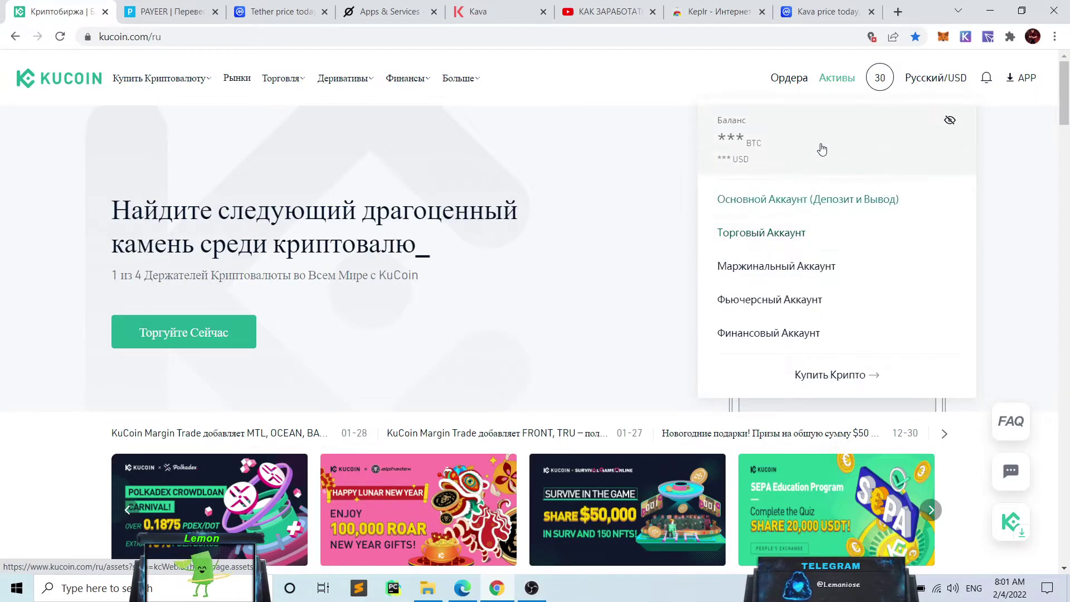
left_click(764, 242)
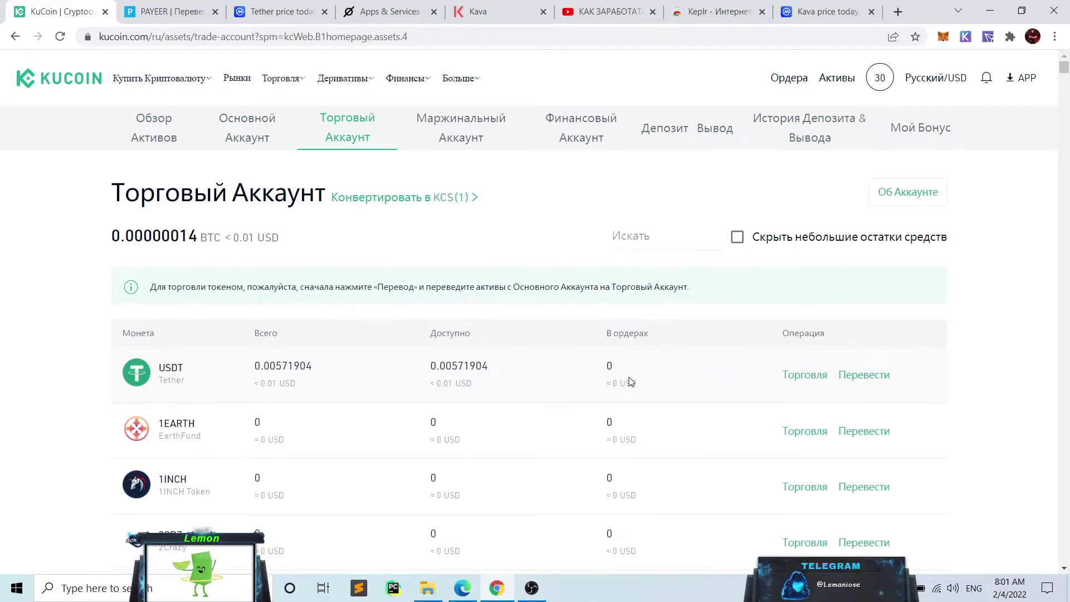
left_click(863, 376)
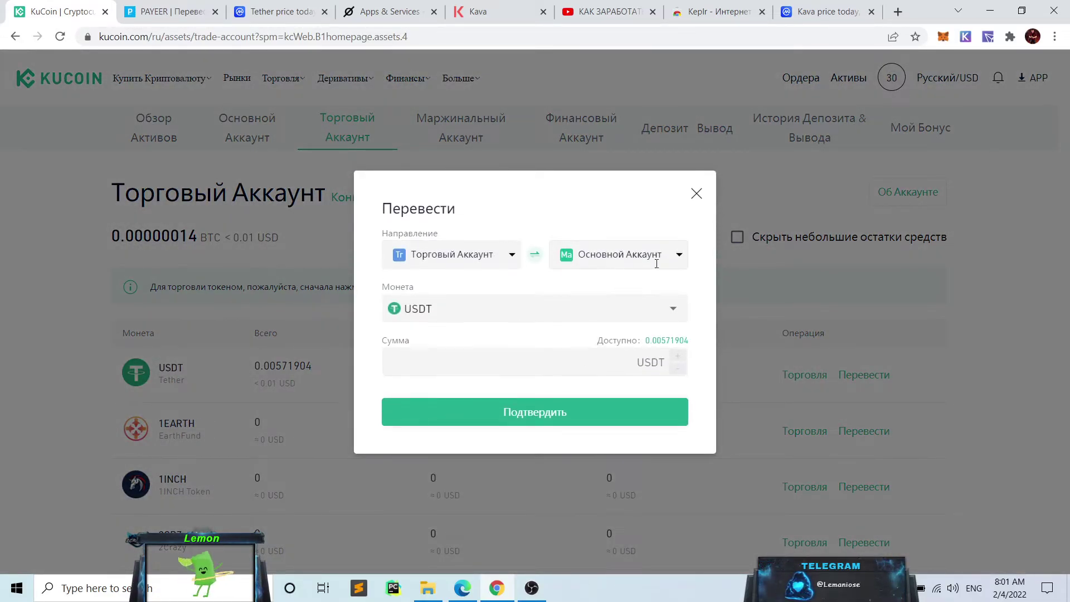
left_click(696, 194)
Step: Search the main account's coins for kava and open the withdrawal form for KAVA
left_click(258, 135)
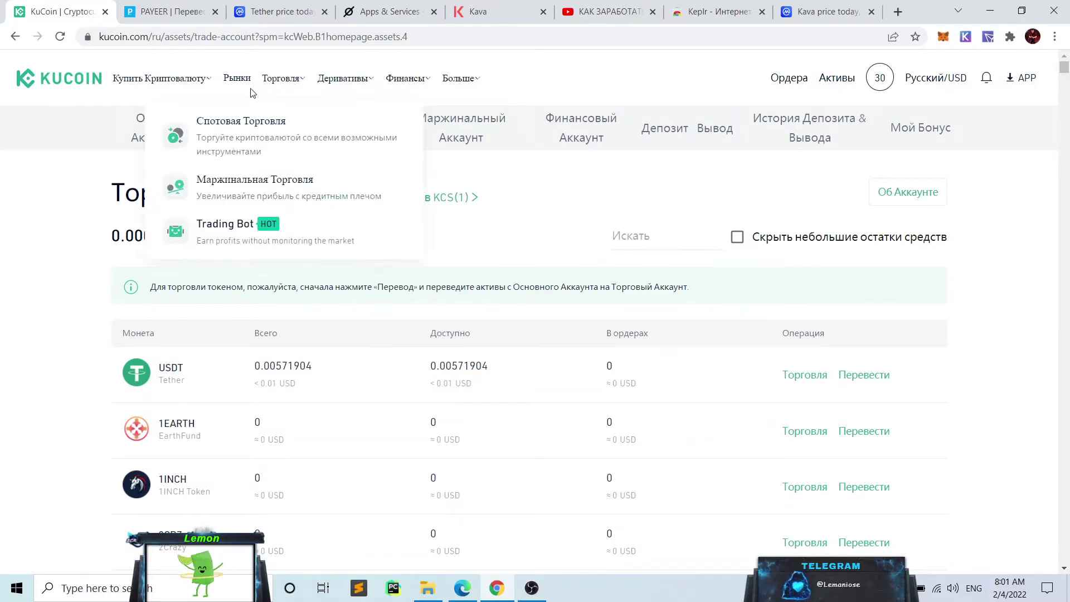
left_click(259, 142)
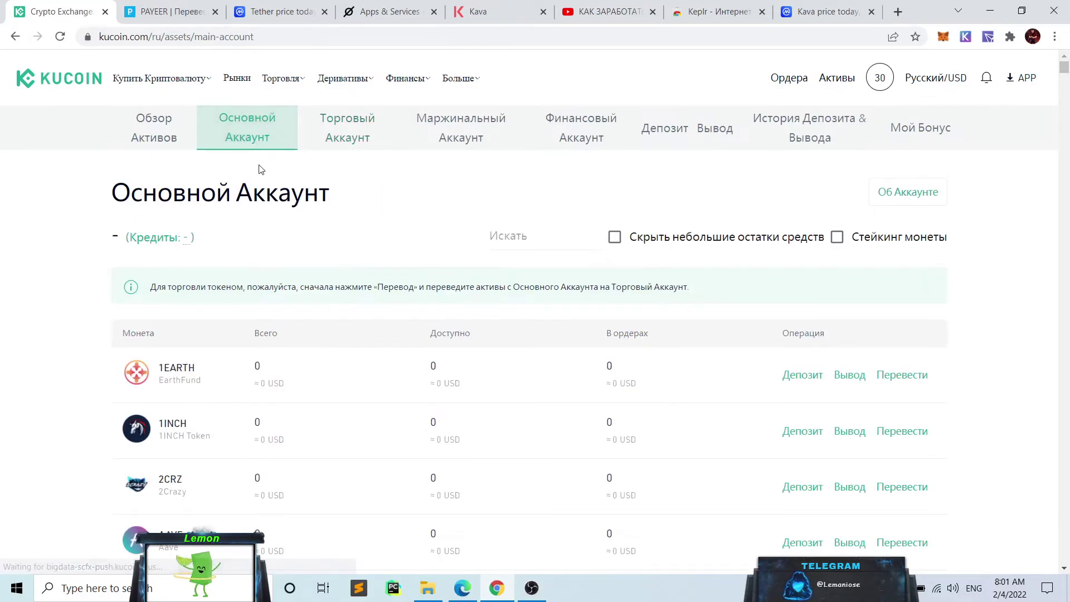
left_click(554, 238)
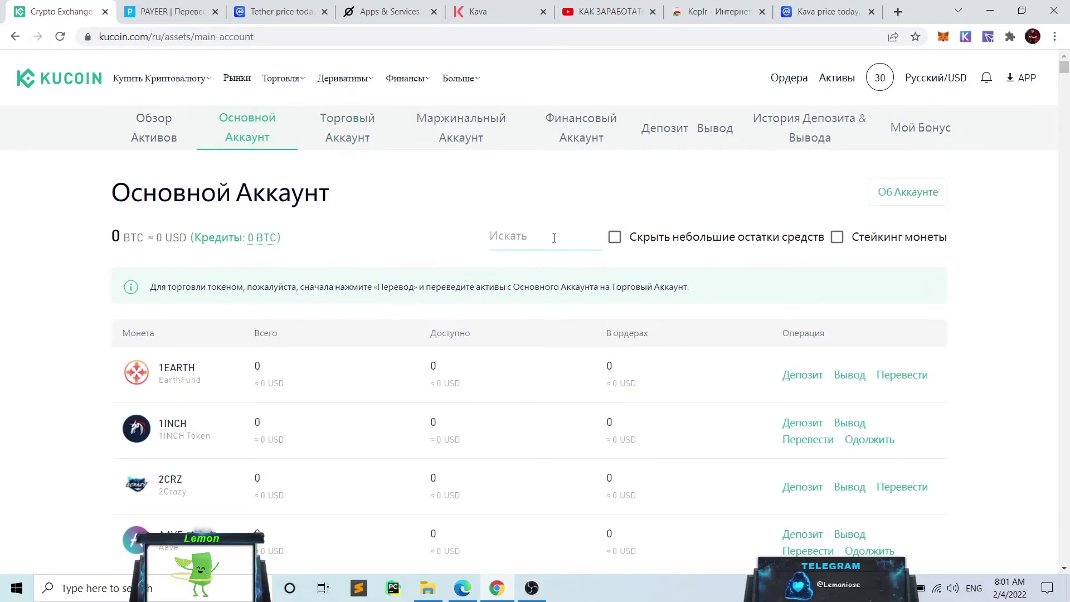
type("kava")
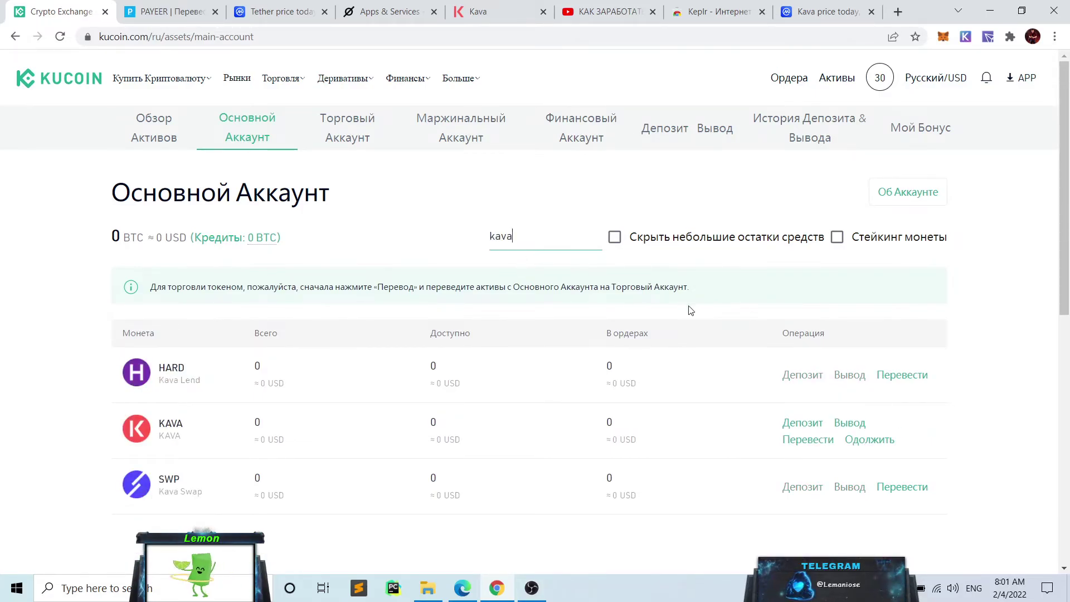
left_click(850, 425)
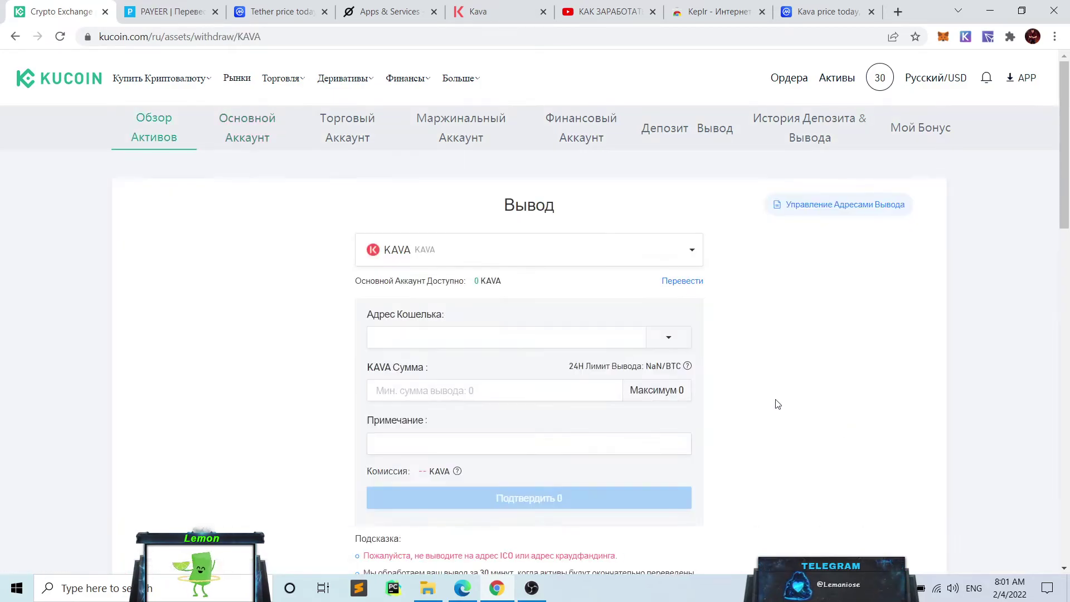
scroll(591, 272, "down", 1)
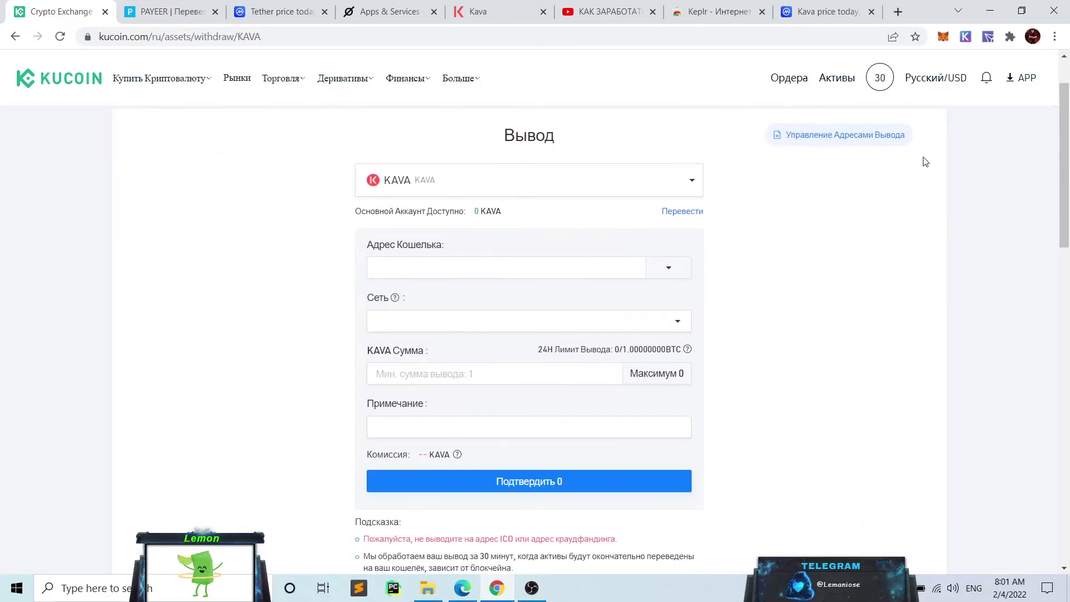
Step: Copy the Kava wallet address from the Keplr wallet
left_click(966, 36)
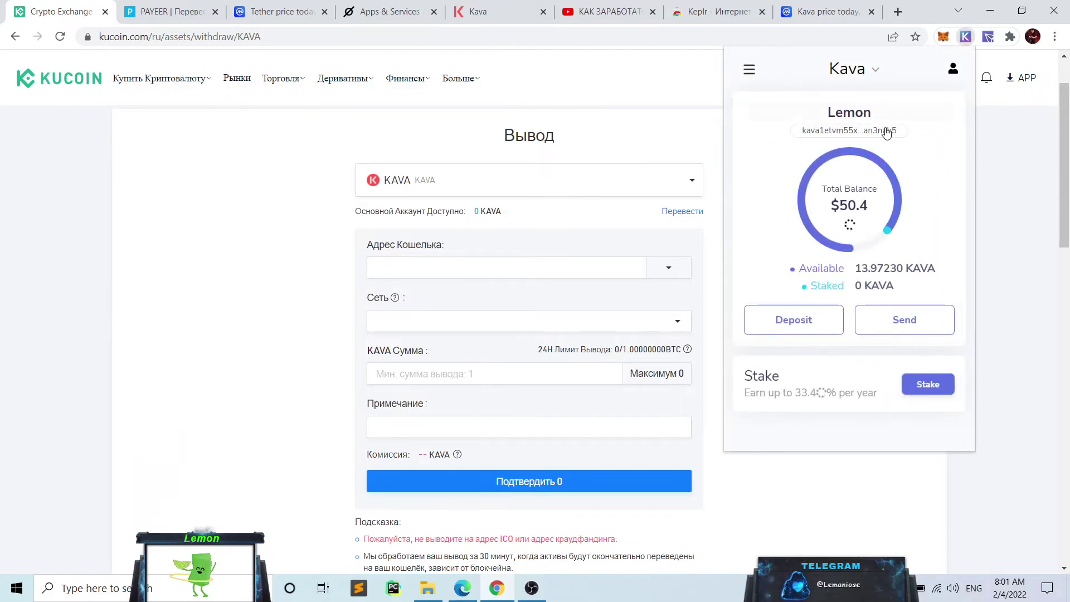
left_click(848, 132)
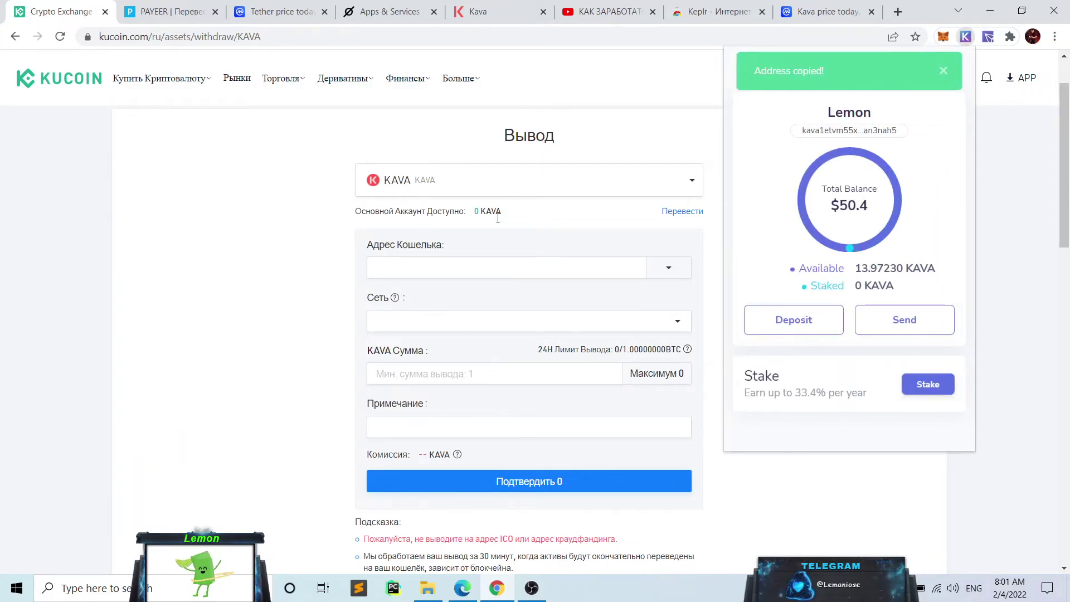
Step: Open the MetaMask wallet and unlock it with the wallet password
left_click(937, 35)
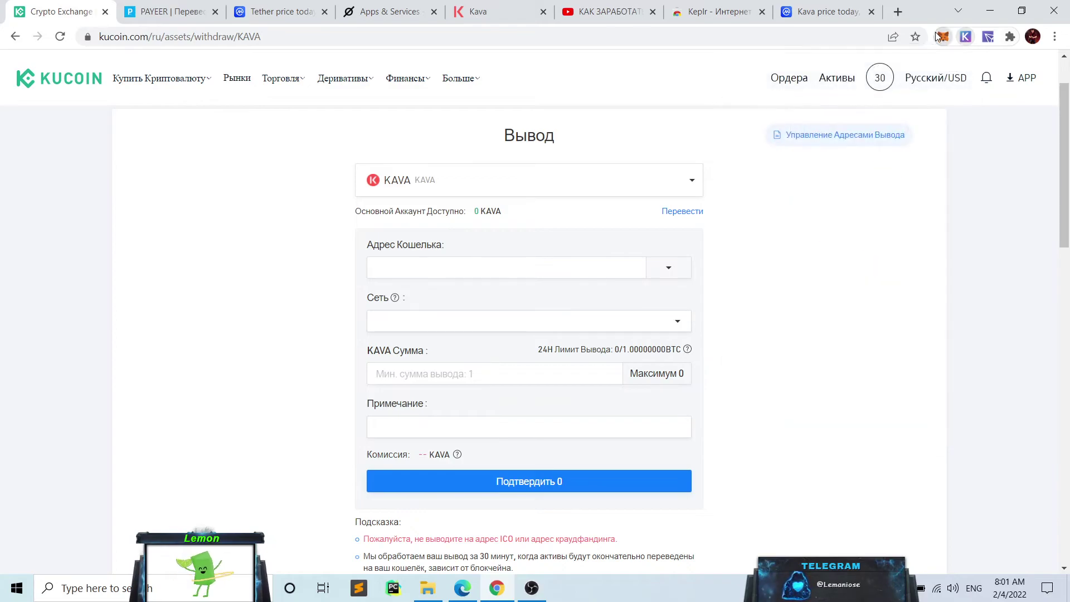
type("•")
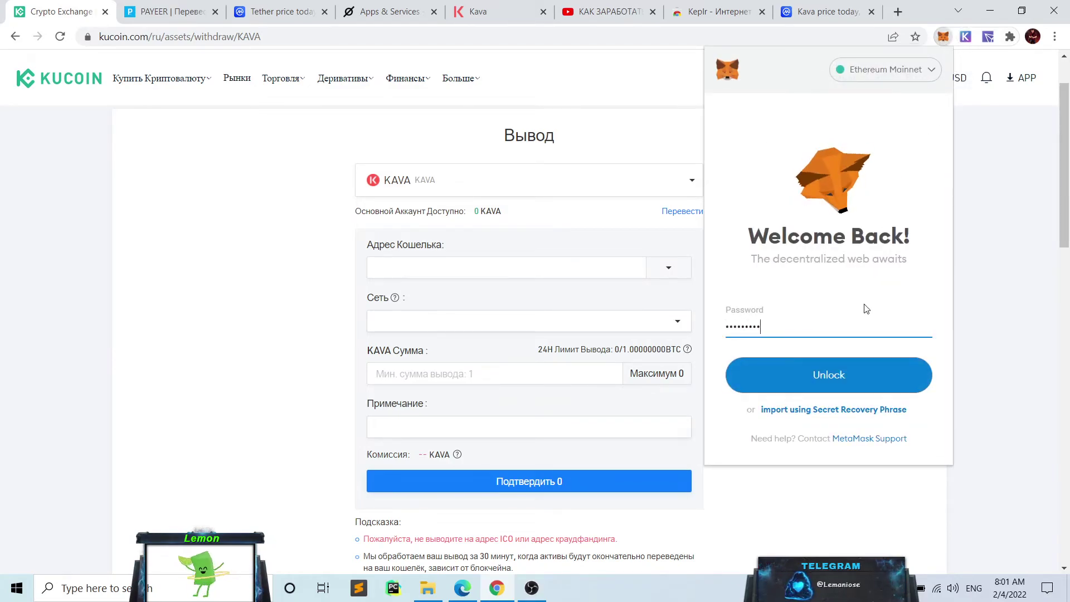
type("•")
key("Return")
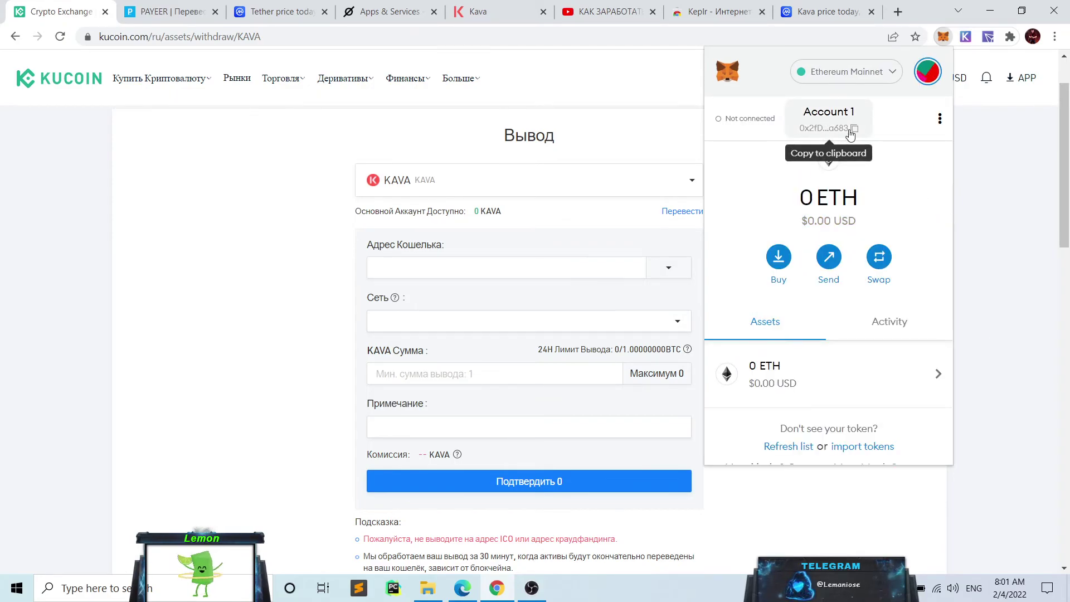
Step: Paste the copied Kava wallet address into the withdrawal form, select the KAVA network, and acknowledge the memo notice
left_click(406, 262)
key("ctrl+v")
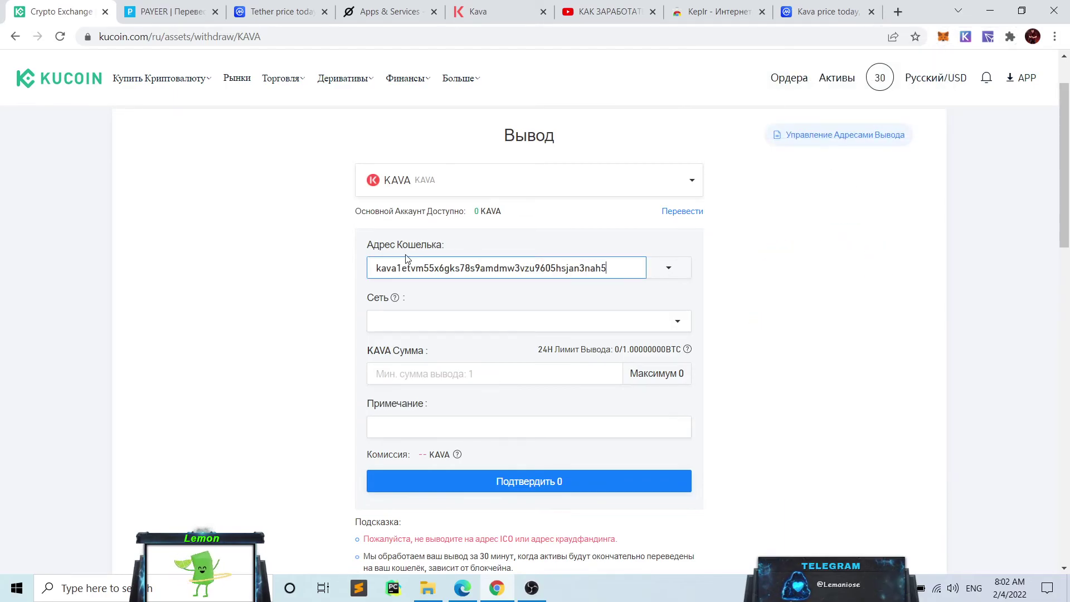
left_click(429, 322)
left_click(430, 350)
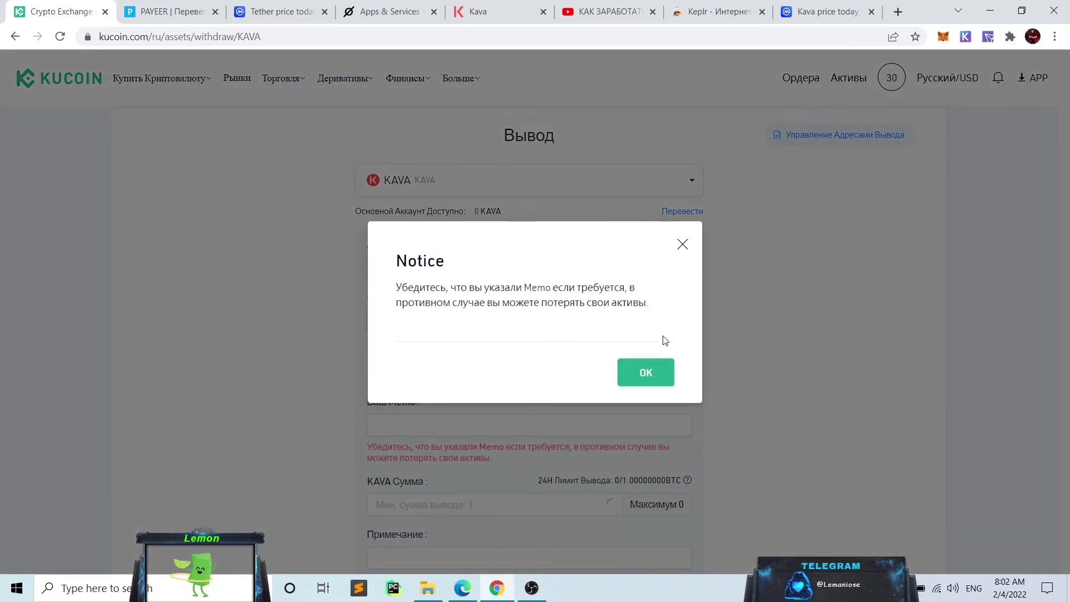
left_click(647, 371)
Step: Go to the KAVA withdrawal amount field and examine the hint about processing time below the form
scroll(466, 396, "down", 3)
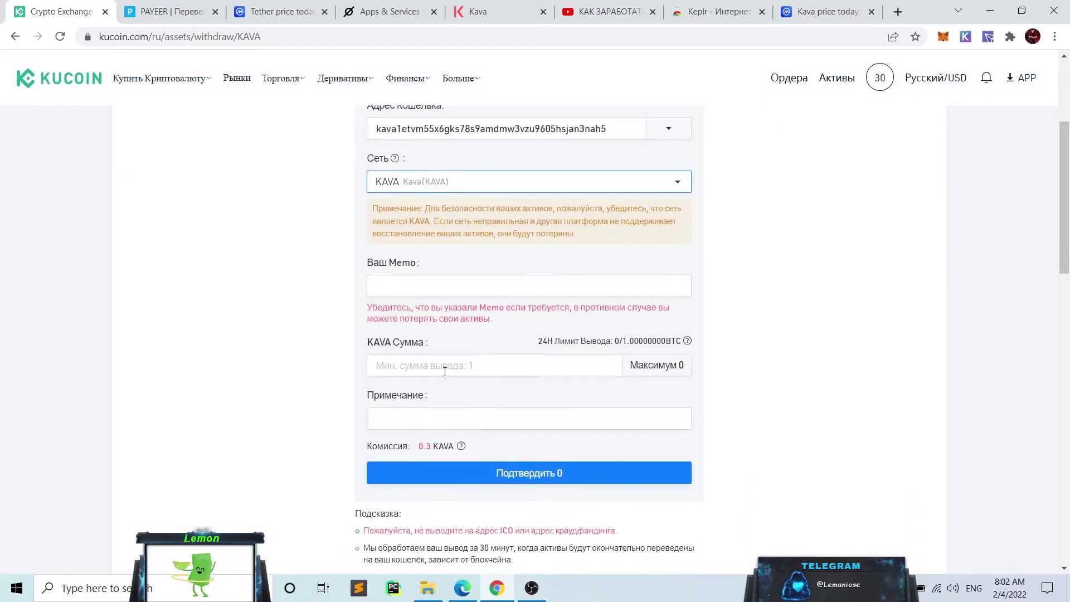
left_click(388, 367)
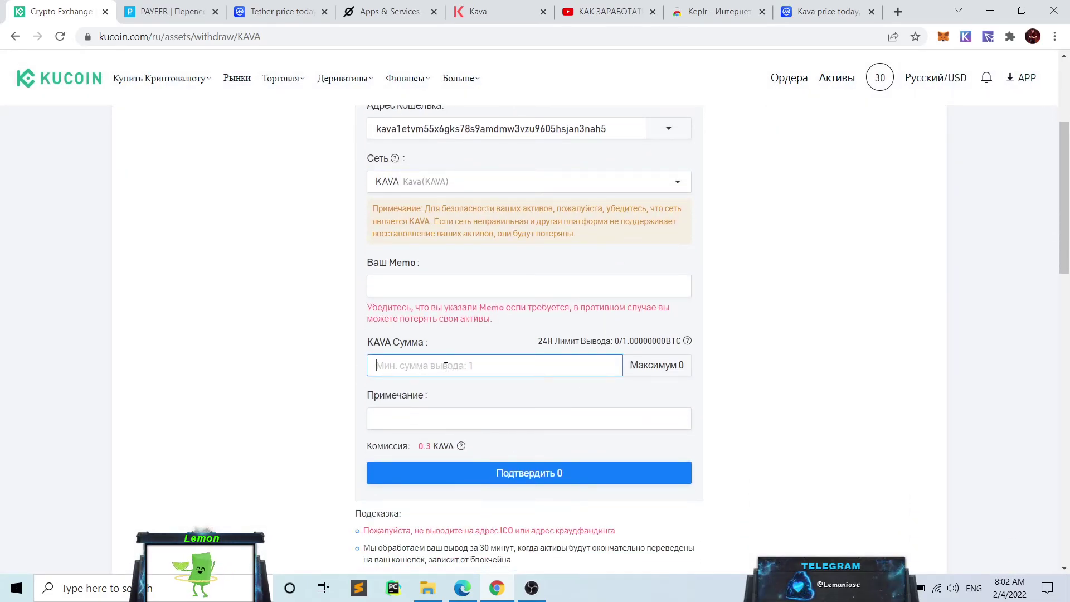
scroll(780, 262, "down", 3)
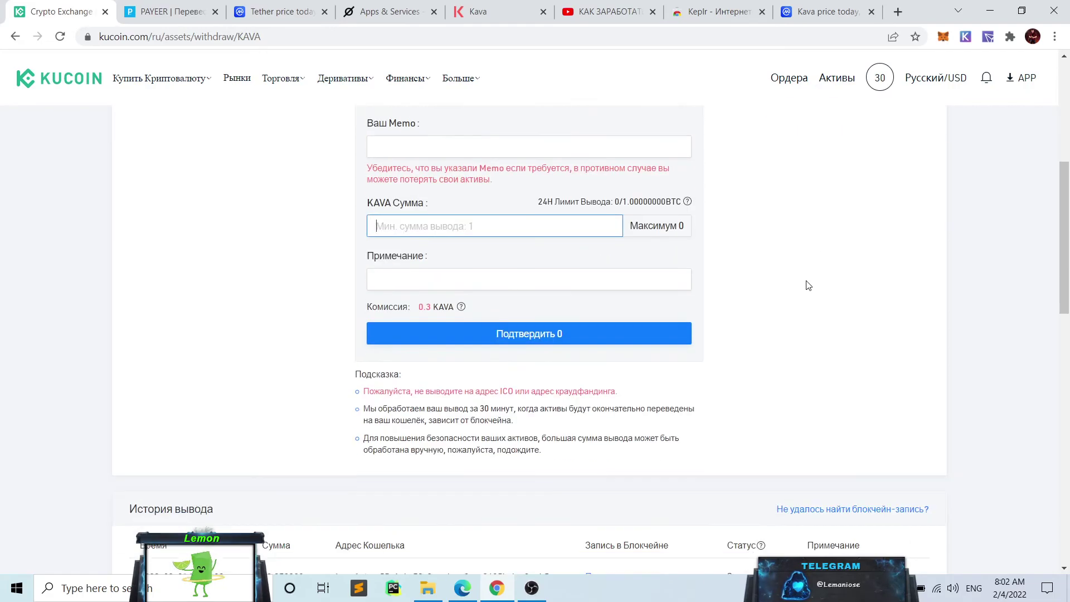
left_click_drag(342, 421, 530, 446)
left_click(530, 444)
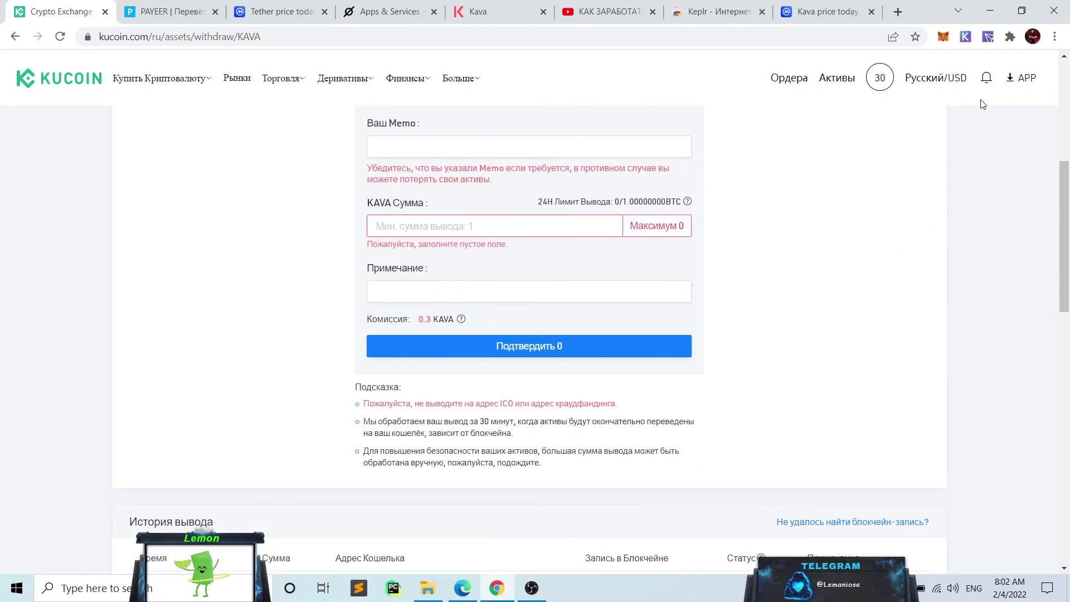
Step: Look through the open Keplr, Kava price and Cosmos apps pages, and switch to the YouTube channel's video list
scroll(446, 167, "up", 6)
left_click(719, 12)
left_click(828, 11)
left_click(385, 11)
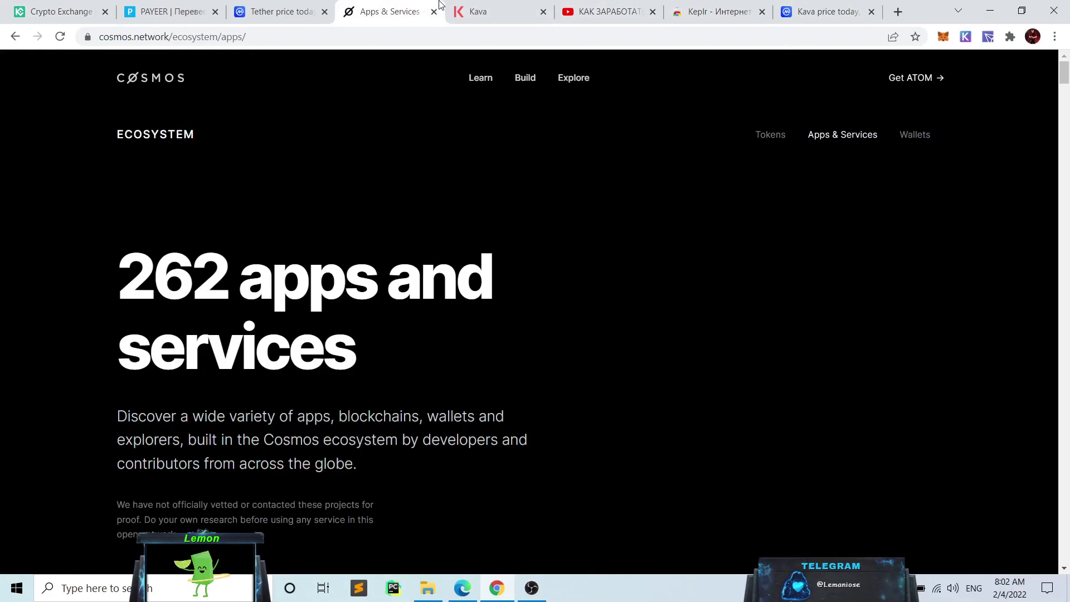
left_click(611, 11)
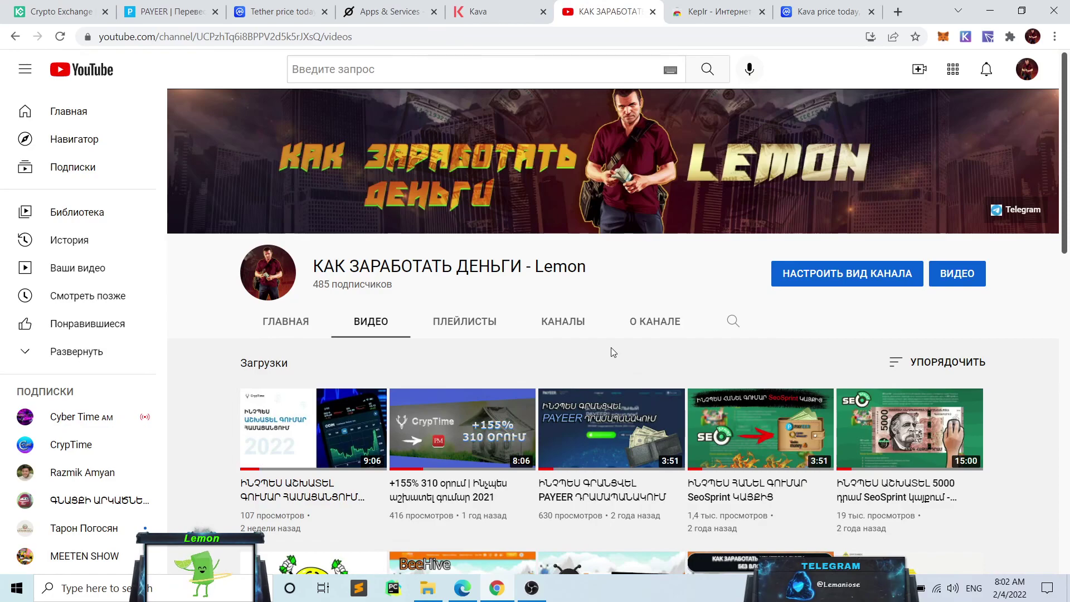